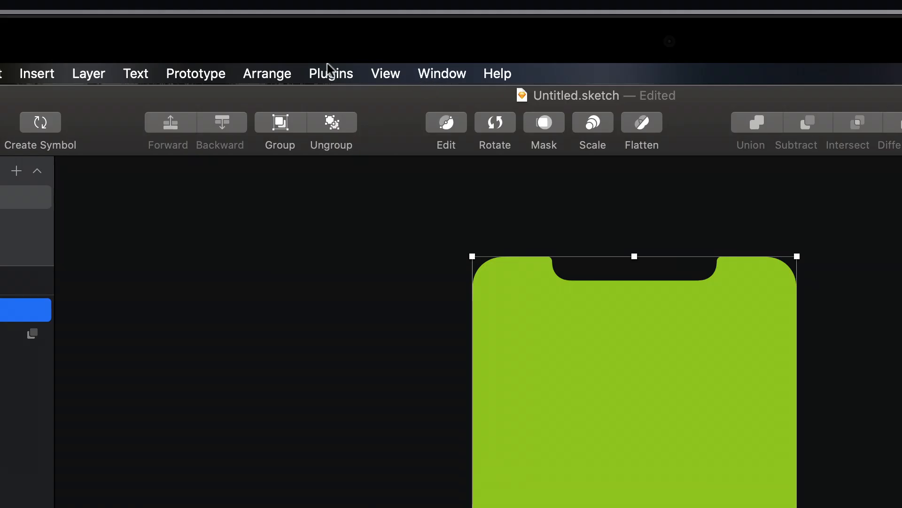
# Flatten the selected green phone-screen shape with the AEUX plugin and send it to After Effects
pyautogui.click(330, 74)
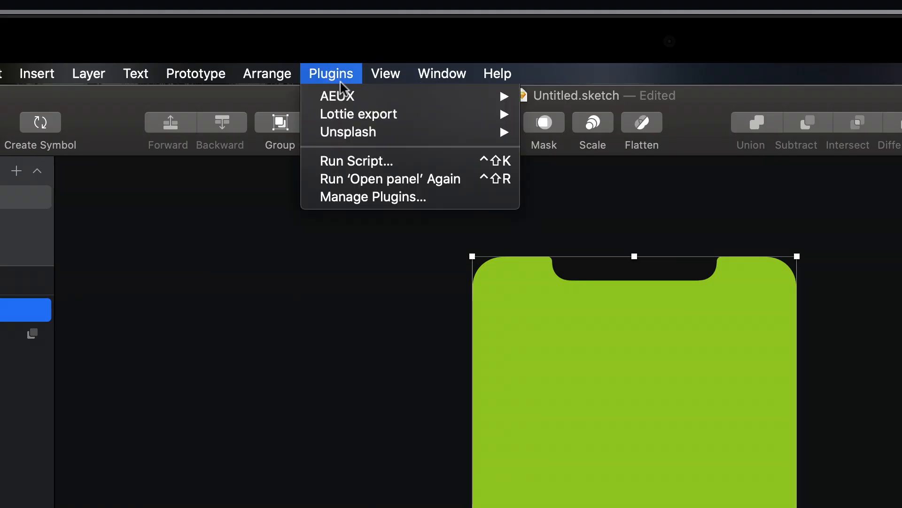
pyautogui.moveTo(350, 97)
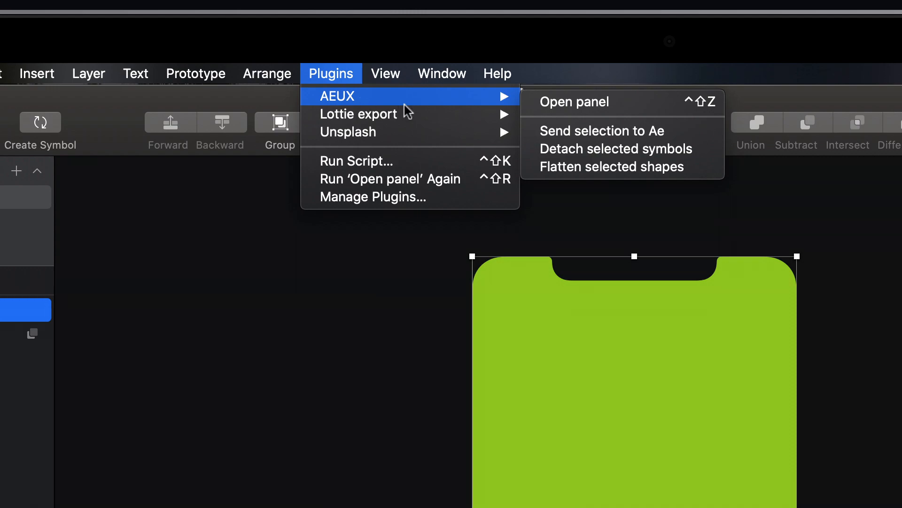
pyautogui.click(568, 108)
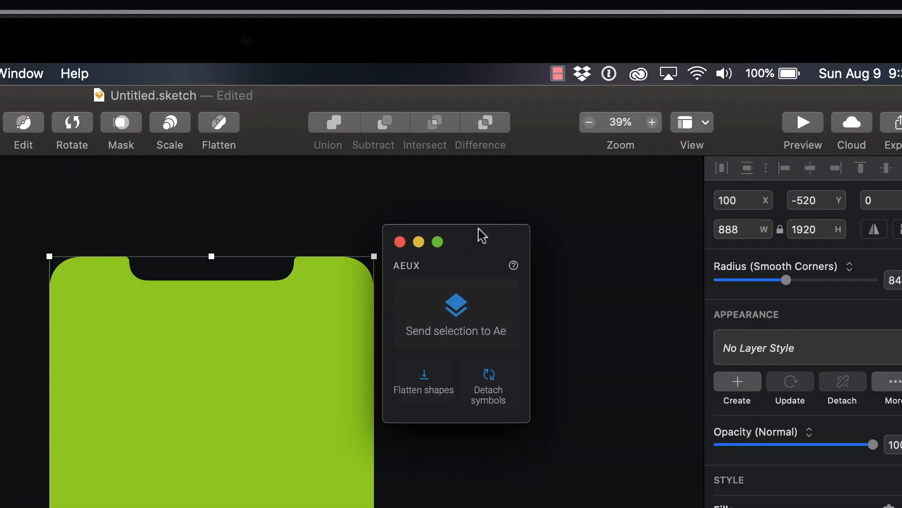
pyautogui.moveTo(478, 227); pyautogui.dragTo(549, 219)
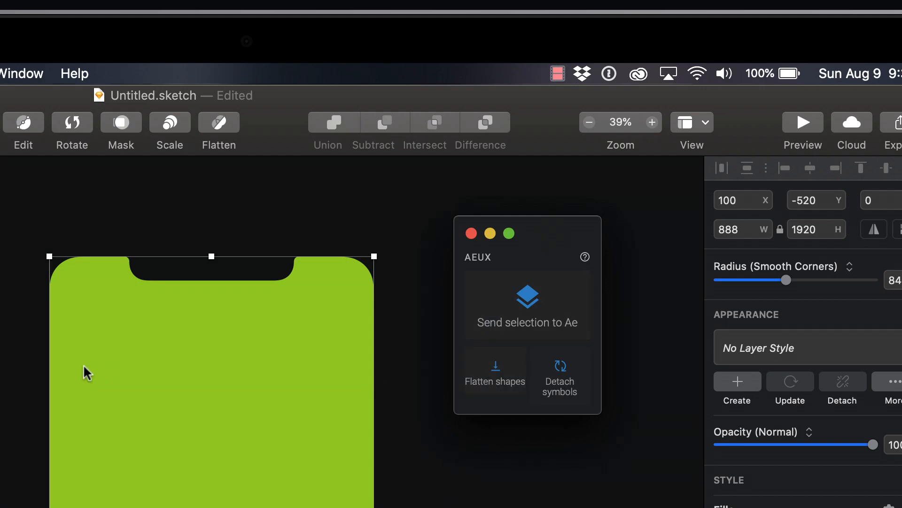
pyautogui.click(492, 376)
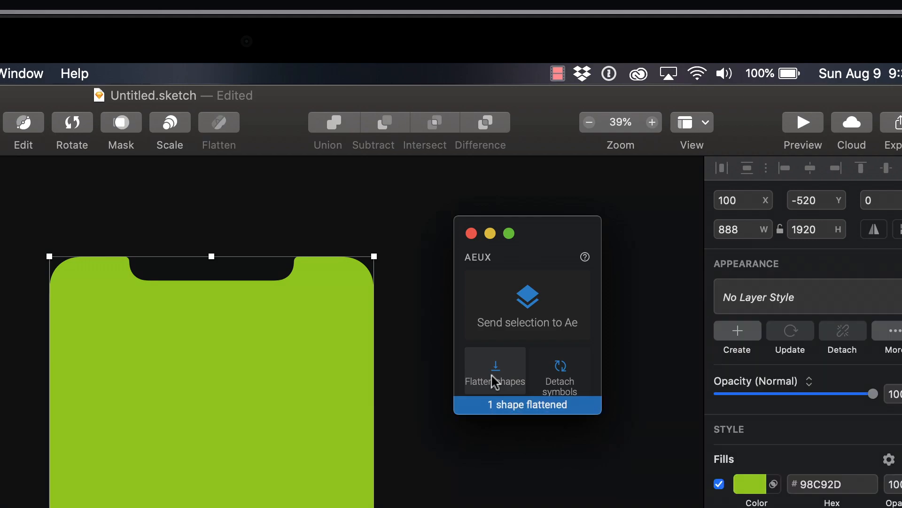
pyautogui.click(523, 311)
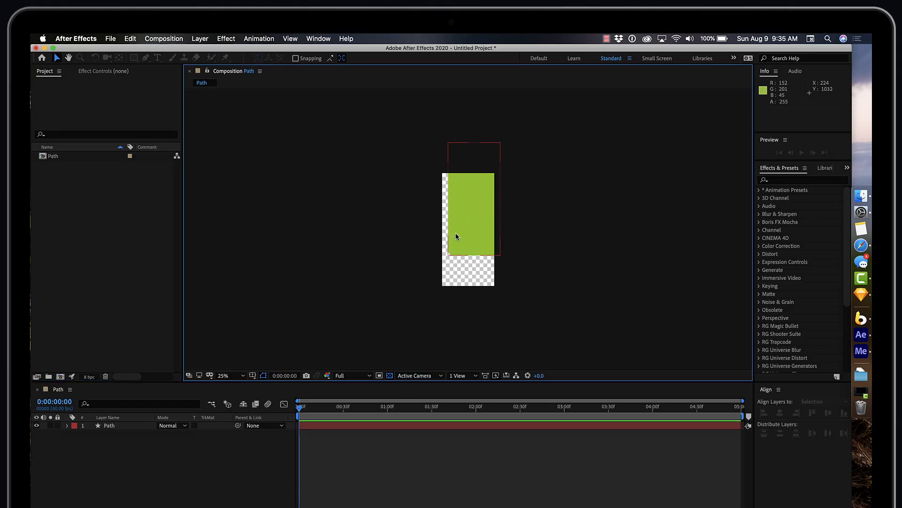
# Centre the imported green shape layer horizontally and vertically in the composition
pyautogui.click(460, 230)
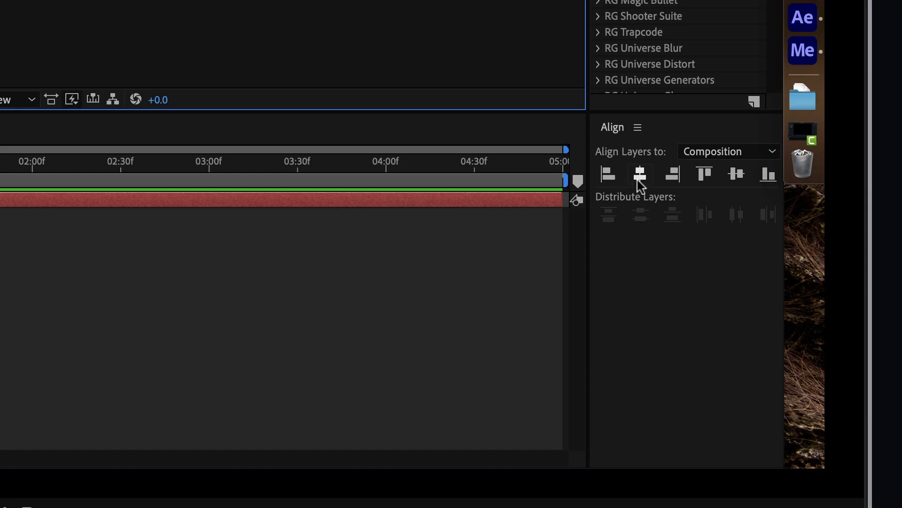
pyautogui.click(781, 413)
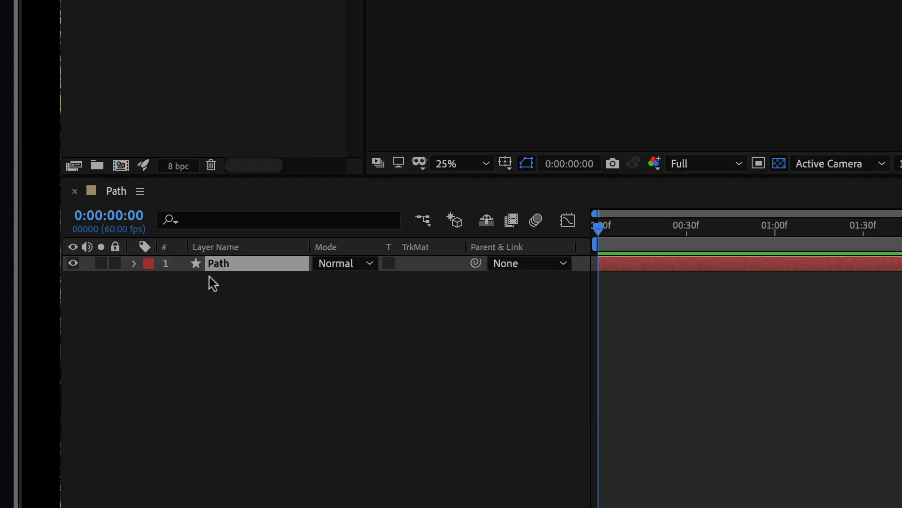
# Reveal the Path layer's contents down to Path 1 and copy its Path property
pyautogui.click(134, 266)
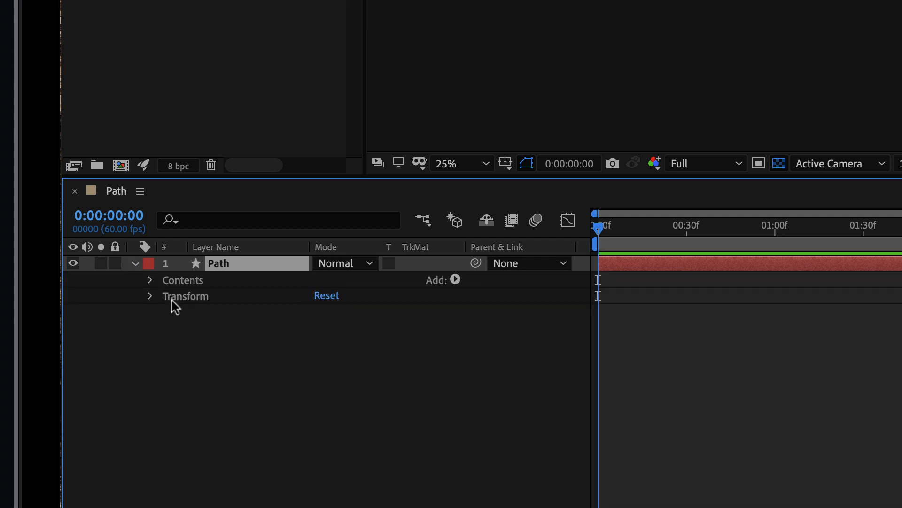
pyautogui.click(151, 281)
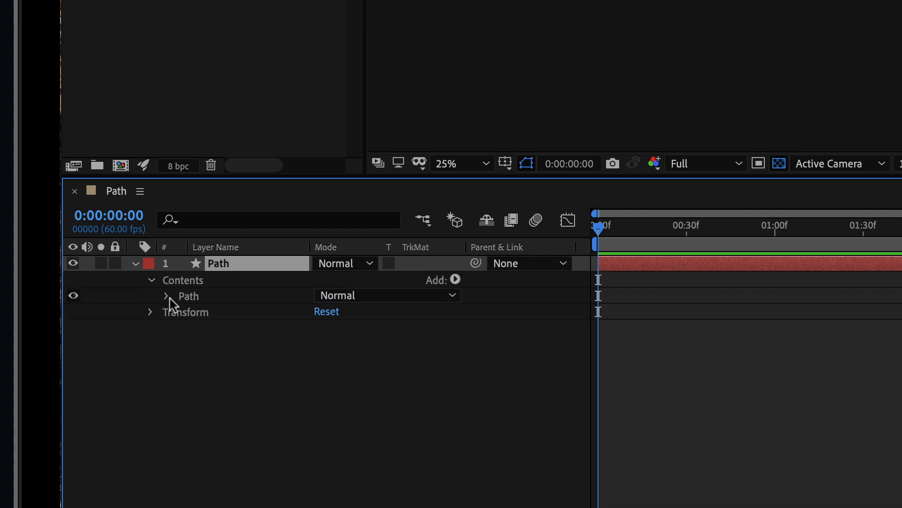
pyautogui.click(165, 297)
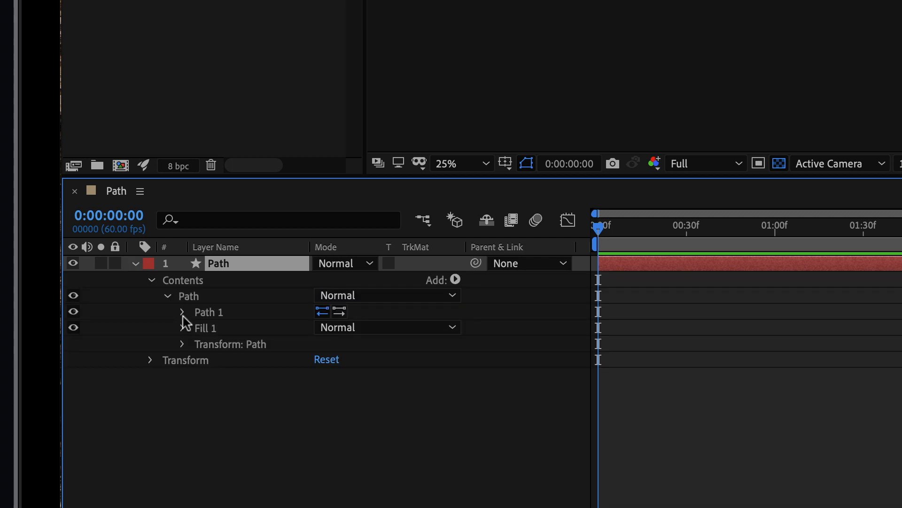
pyautogui.click(182, 313)
pyautogui.click(232, 333)
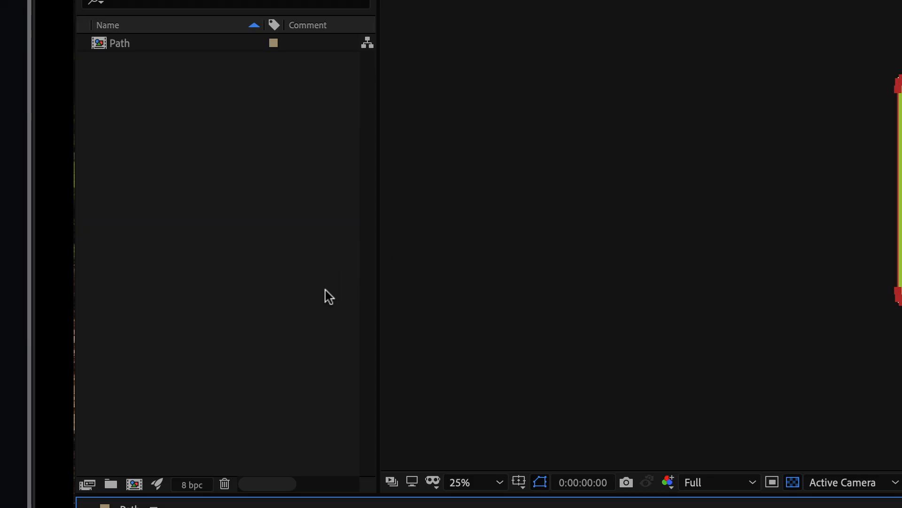
# Create a composition named Flare at 3840 x 3840 px, 60 frames per second and a 2-second duration
pyautogui.click(290, 312)
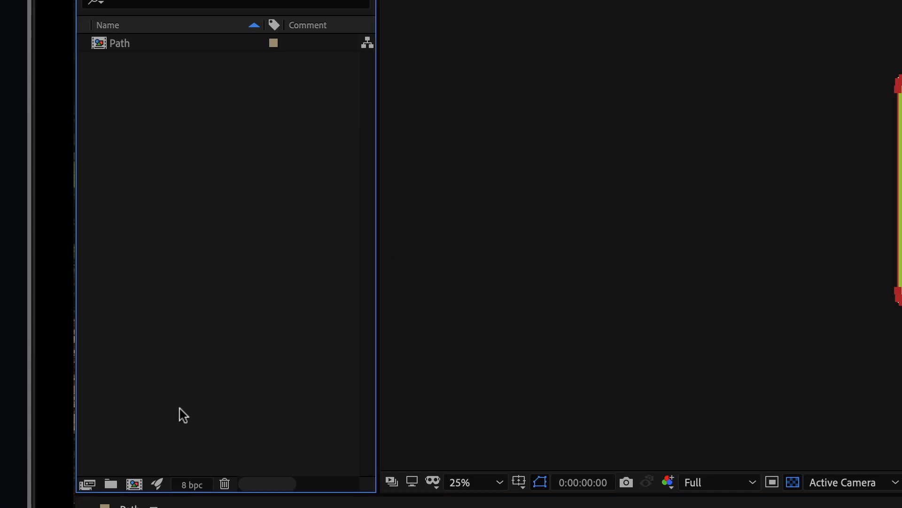
pyautogui.click(134, 485)
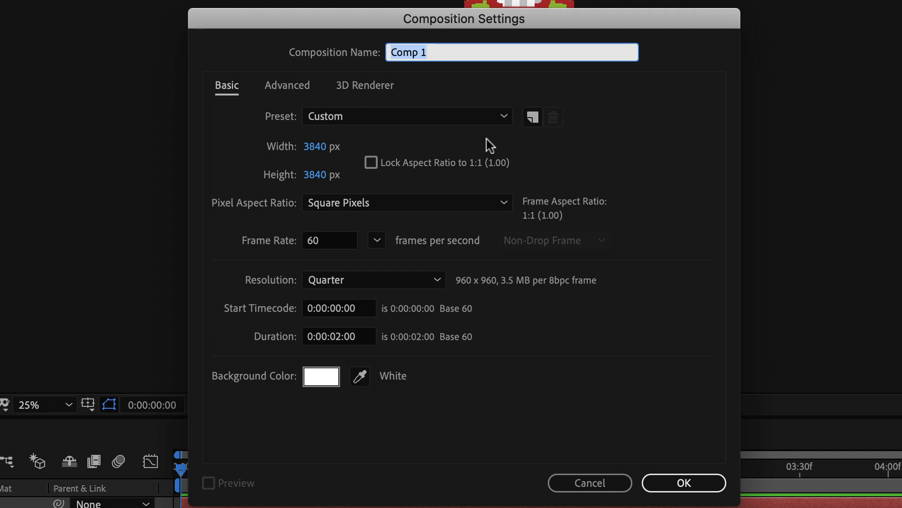
pyautogui.write('Flare')
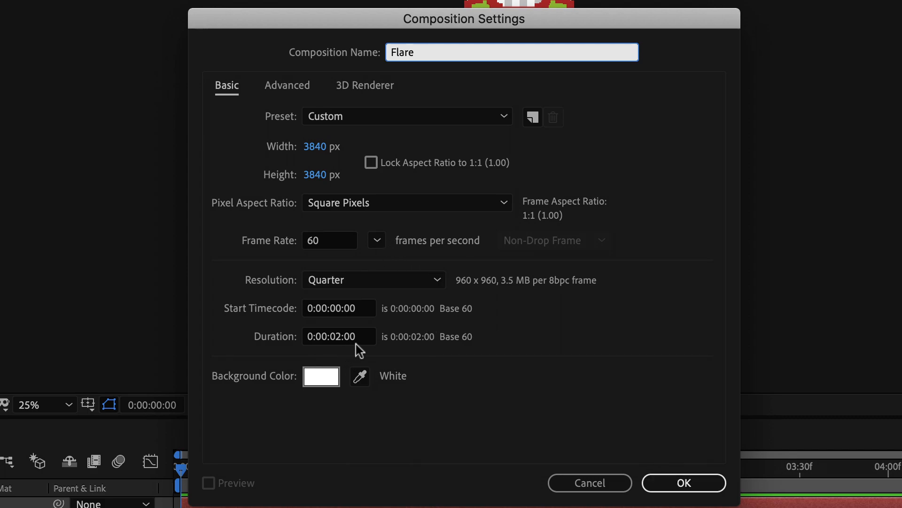
pyautogui.click(705, 488)
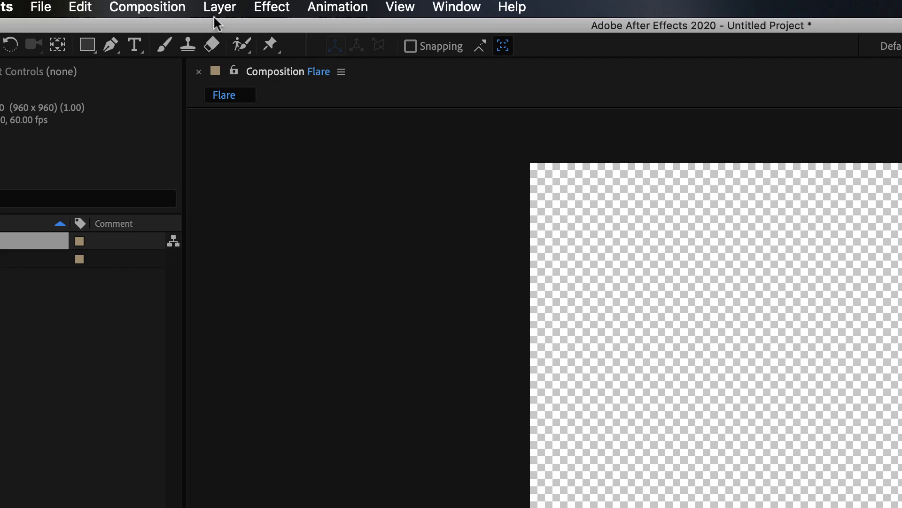
# Add a black solid layer of 3840 x 3840 px to the Flare composition
pyautogui.click(219, 9)
pyautogui.moveTo(232, 28)
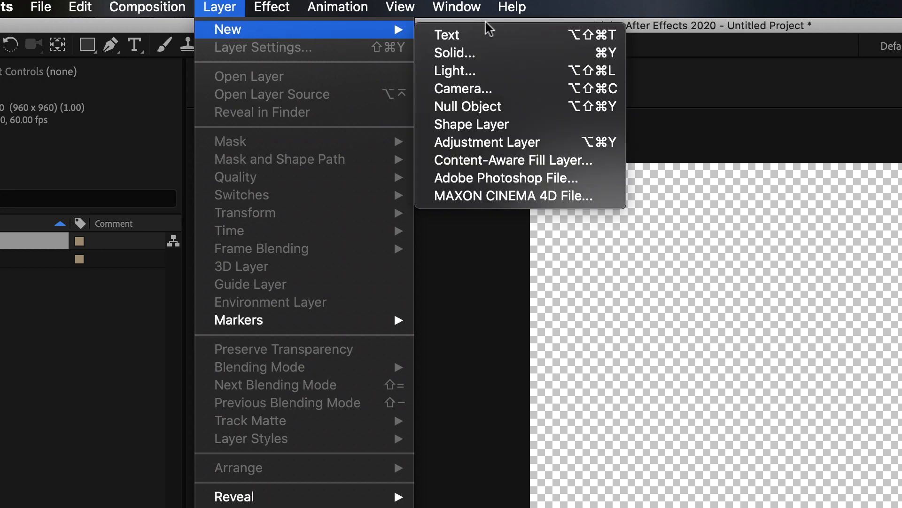
pyautogui.click(477, 60)
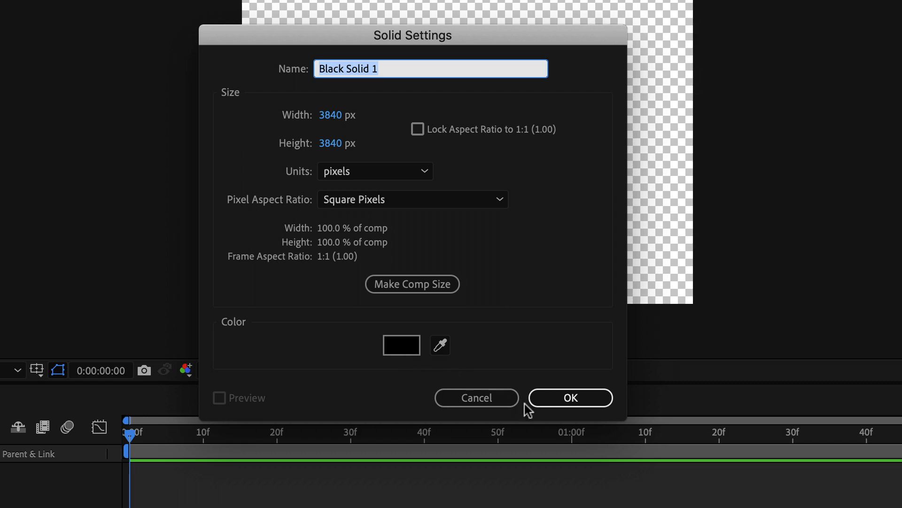
pyautogui.click(559, 399)
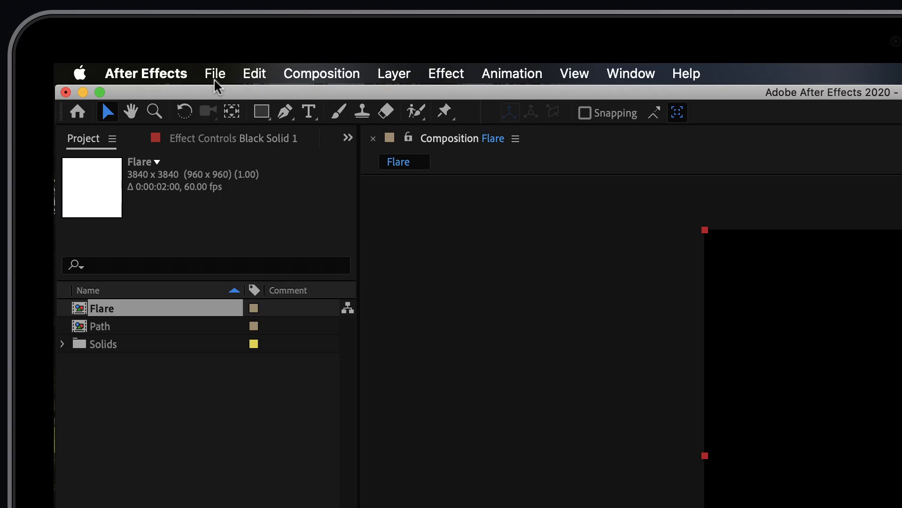
# Apply the uni.Knoll Light Factory EZ effect to the black solid and refresh the preview at the first frame
pyautogui.click(447, 74)
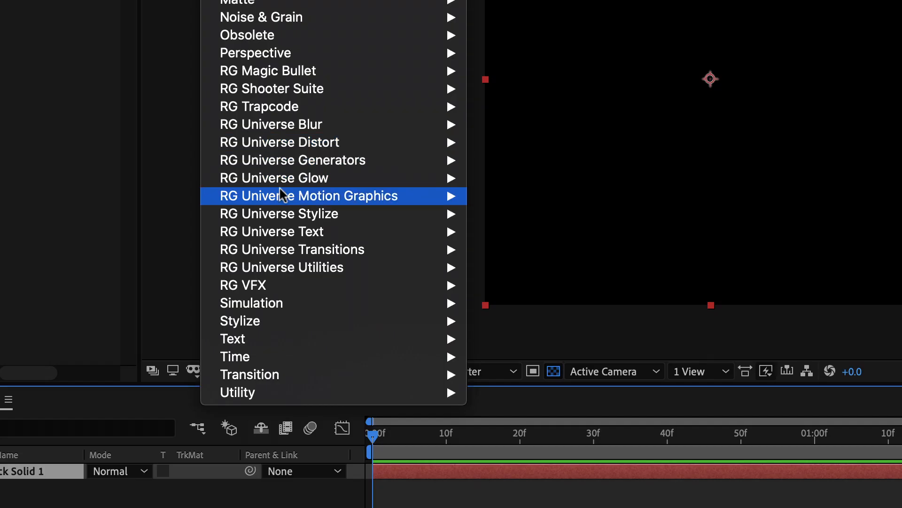
pyautogui.moveTo(507, 507)
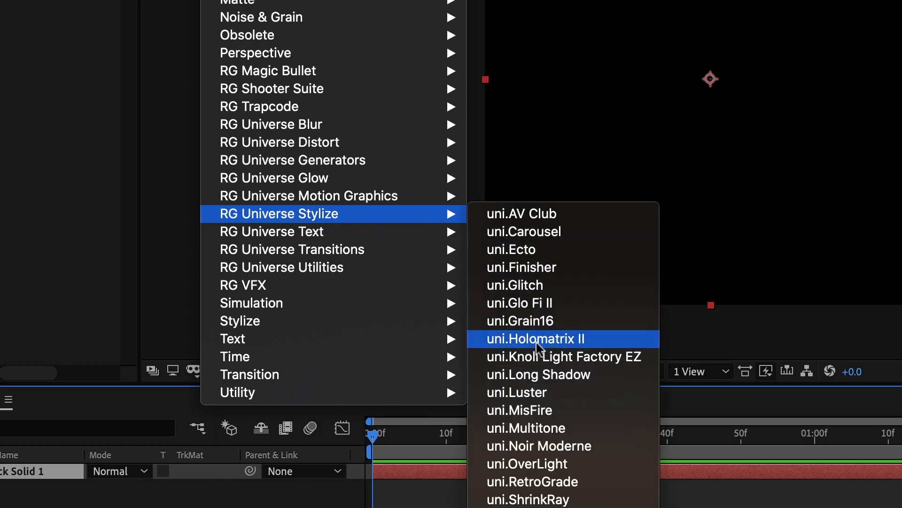
pyautogui.click(545, 357)
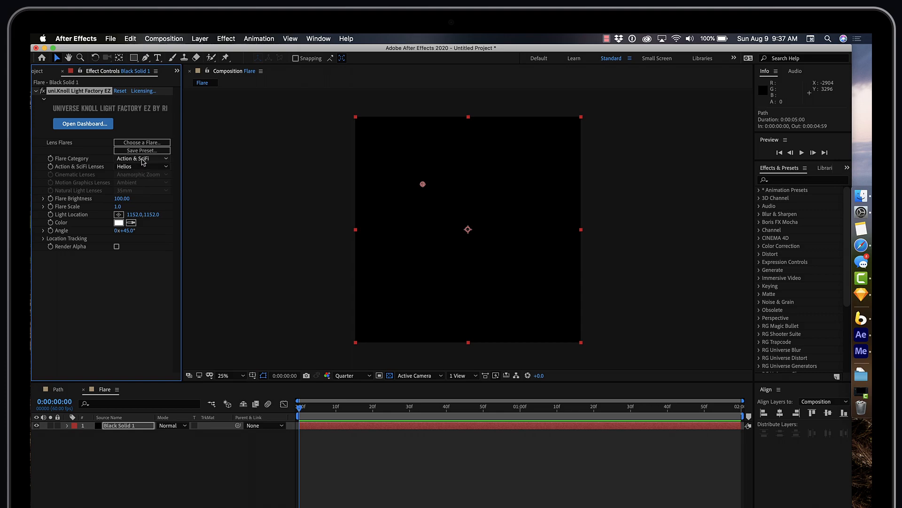
pyautogui.click(335, 412)
pyautogui.click(303, 408)
pyautogui.moveTo(303, 408)
pyautogui.mouseDown()
pyautogui.moveTo(435, 408)
pyautogui.moveTo(462, 413)
pyautogui.moveTo(425, 413)
pyautogui.moveTo(498, 417)
pyautogui.moveTo(388, 426)
pyautogui.moveTo(604, 432)
pyautogui.moveTo(291, 416)
pyautogui.mouseUp()
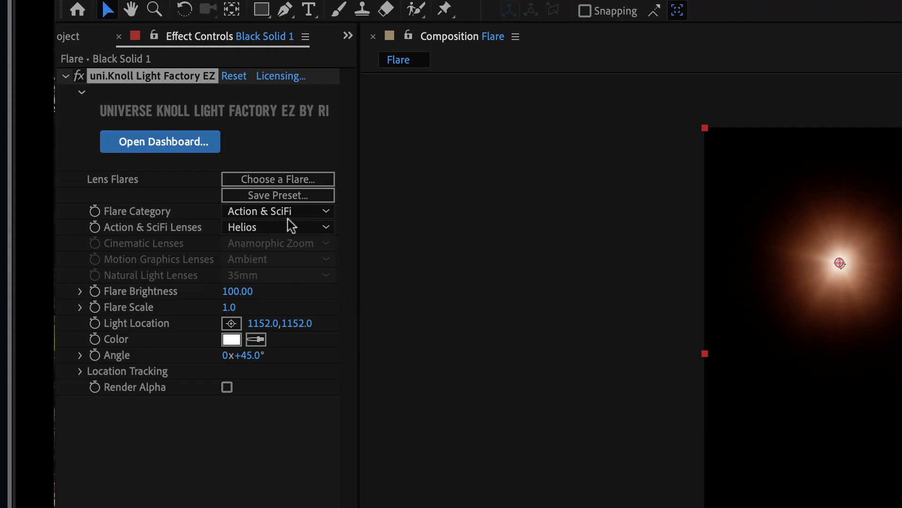
# Set the flare category to Motion Graphics and its lens to Solid State
pyautogui.click(285, 214)
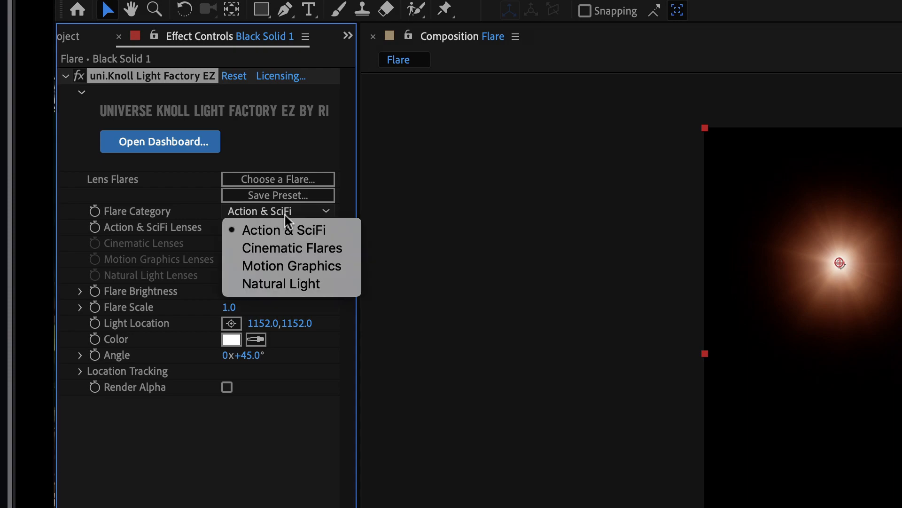
pyautogui.click(289, 271)
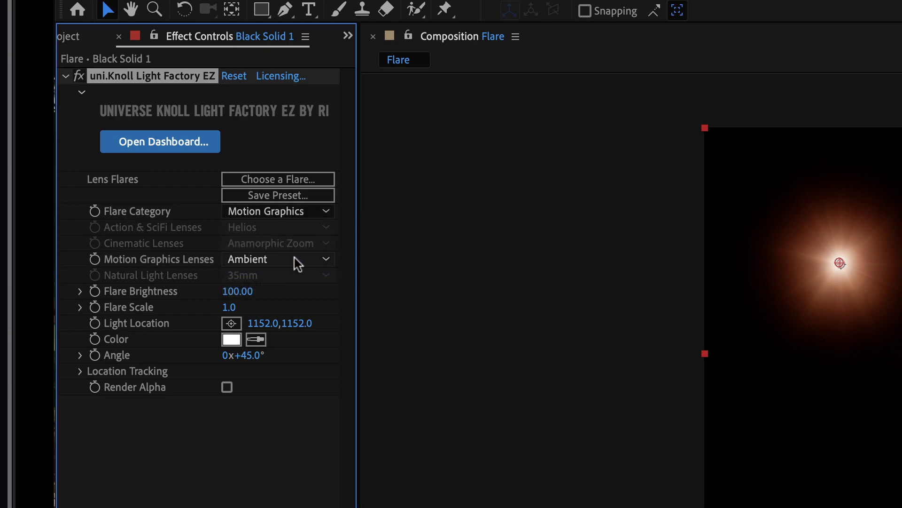
pyautogui.click(296, 259)
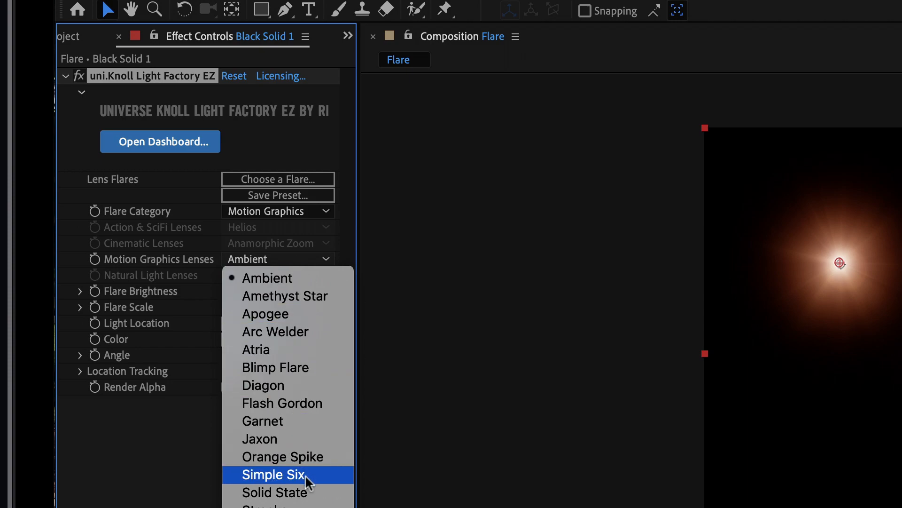
pyautogui.click(304, 498)
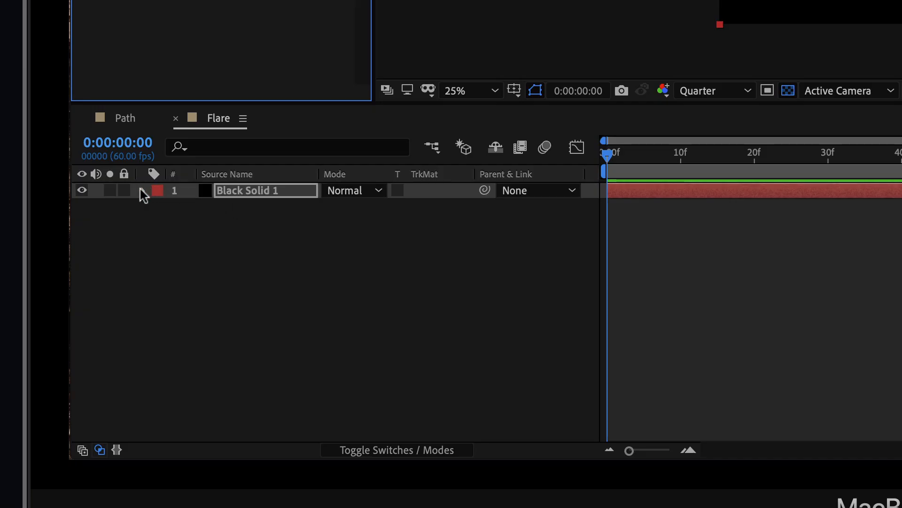
# Reveal the flare effect's properties in the timeline and paste the copied path onto Light Location as keyframes
pyautogui.click(143, 191)
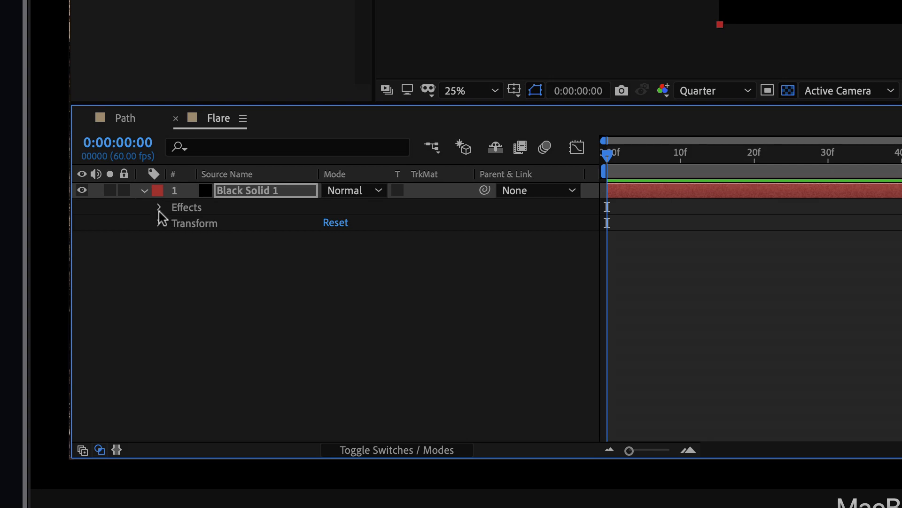
pyautogui.click(158, 211)
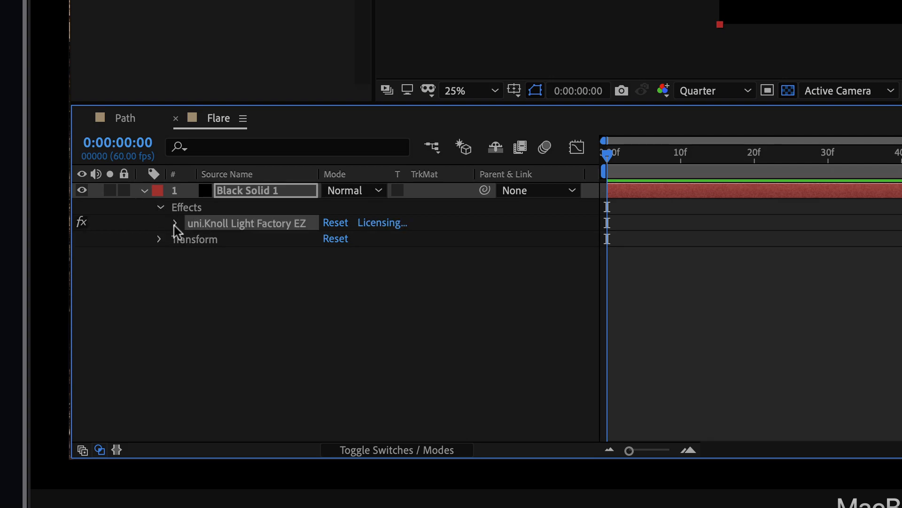
pyautogui.click(175, 225)
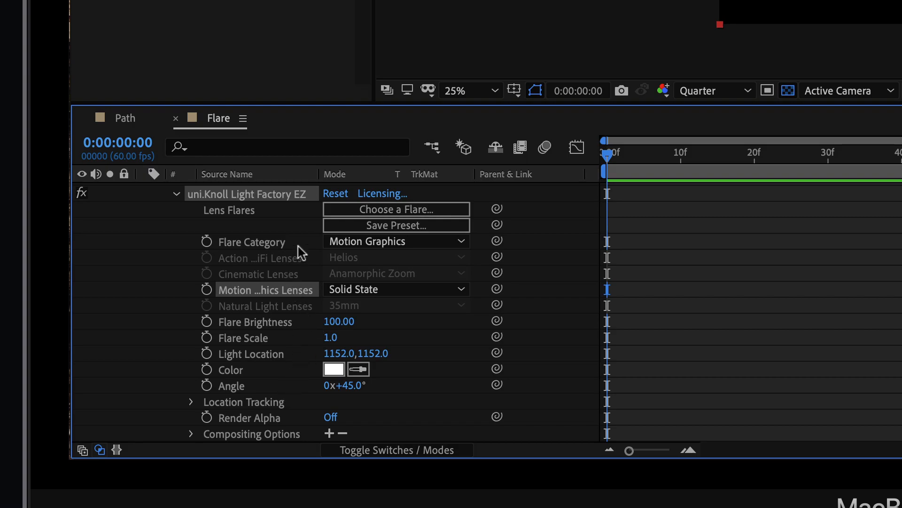
pyautogui.scroll(-1, 457, 347)
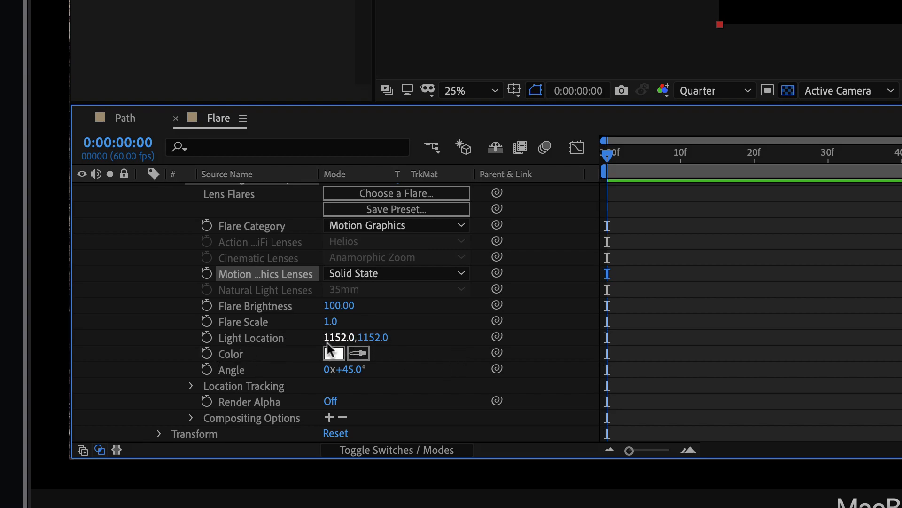
pyautogui.click(273, 339)
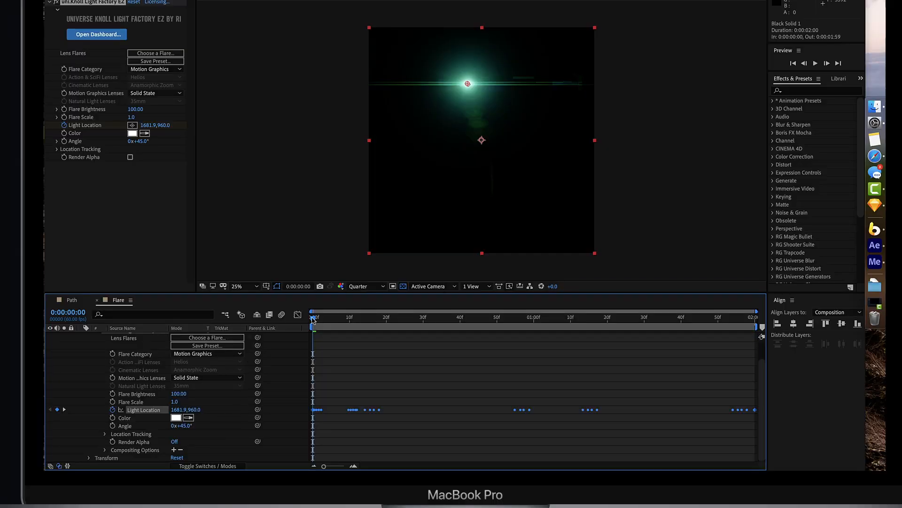
# Inspect the Light Location keyframes and scrub from the first to the last frame to review the flare's motion
pyautogui.scroll(5, 313, 320)
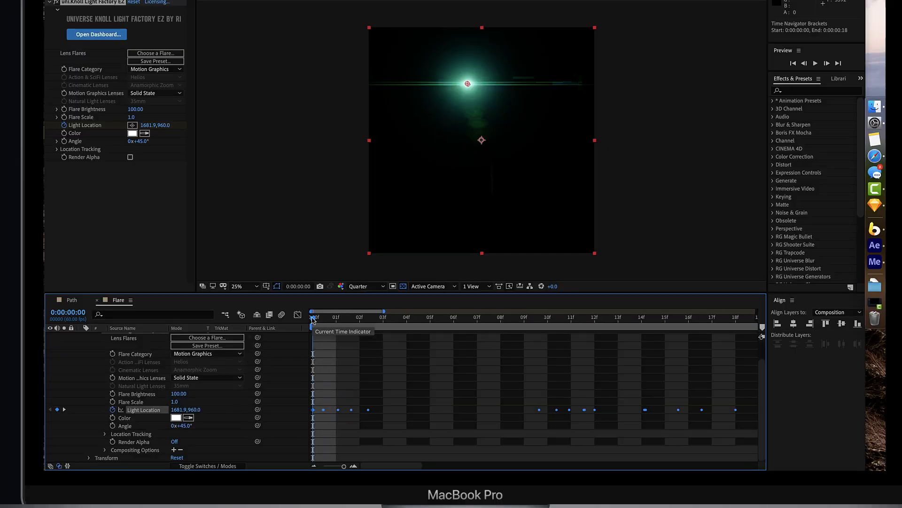
pyautogui.scroll(-3, 312, 319)
pyautogui.scroll(-2, 312, 320)
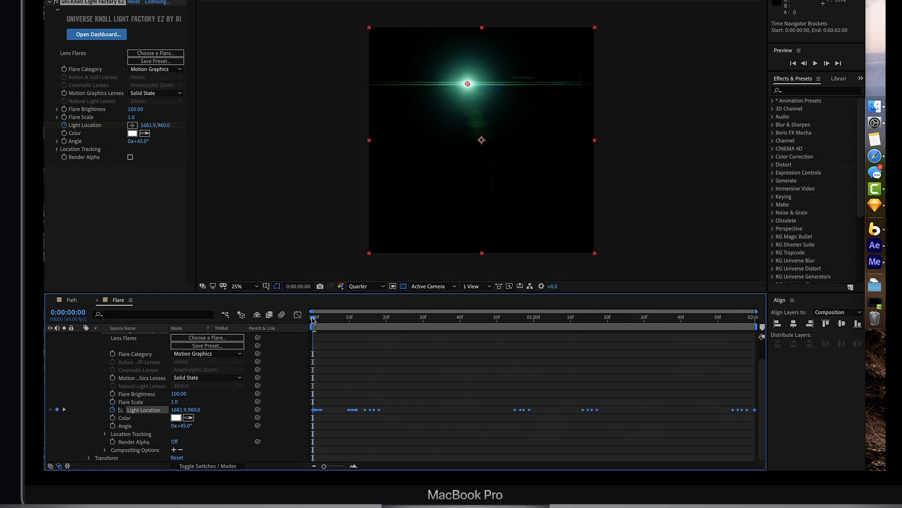
pyautogui.moveTo(314, 316); pyautogui.dragTo(756, 423)
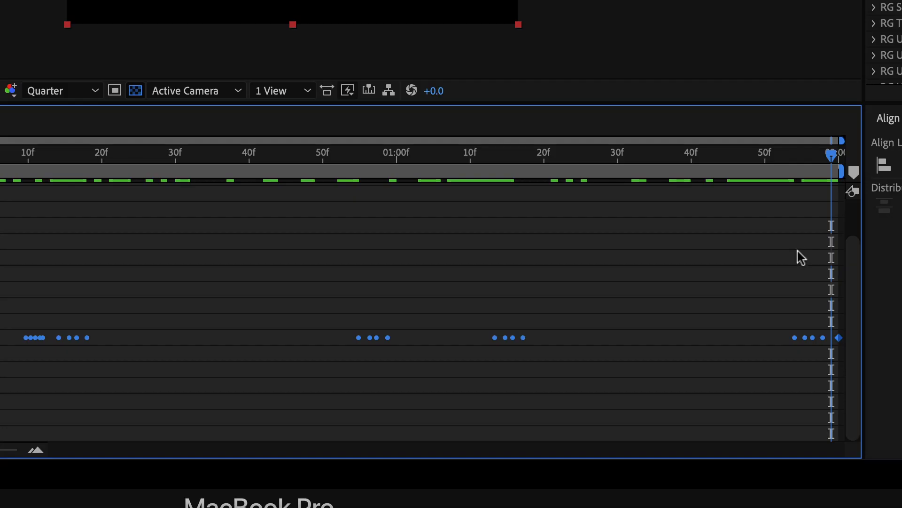
# Retime the Light Location keyframes so the last one falls at 0:00:01:59, and scrub back to frame 44
pyautogui.moveTo(774, 311); pyautogui.dragTo(872, 355)
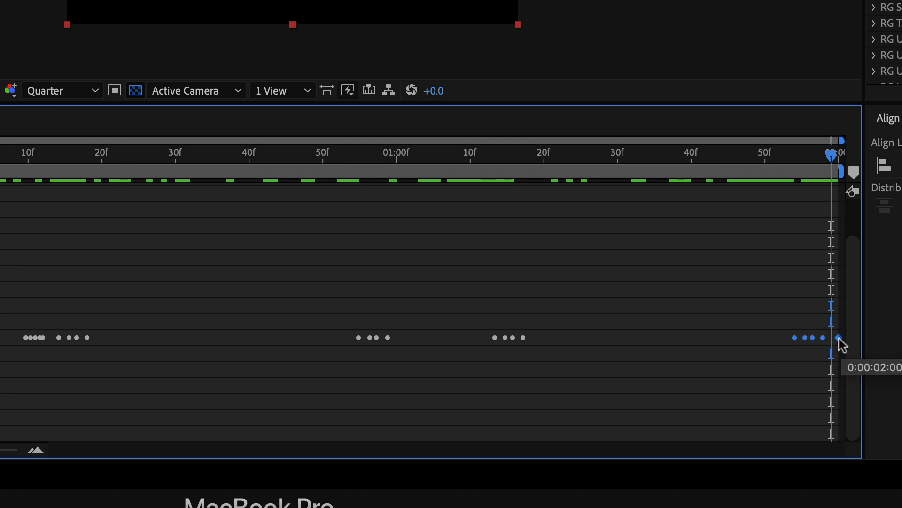
pyautogui.moveTo(839, 338); pyautogui.dragTo(834, 340)
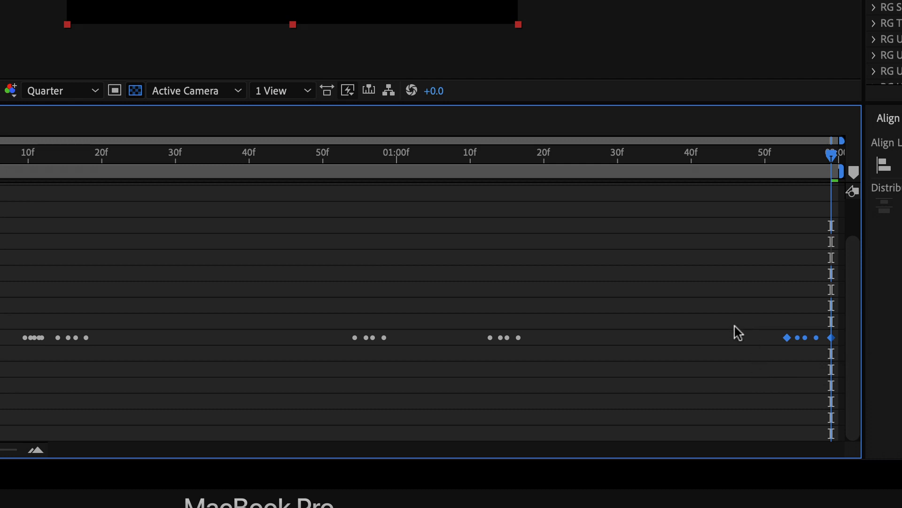
pyautogui.moveTo(576, 152); pyautogui.dragTo(279, 158)
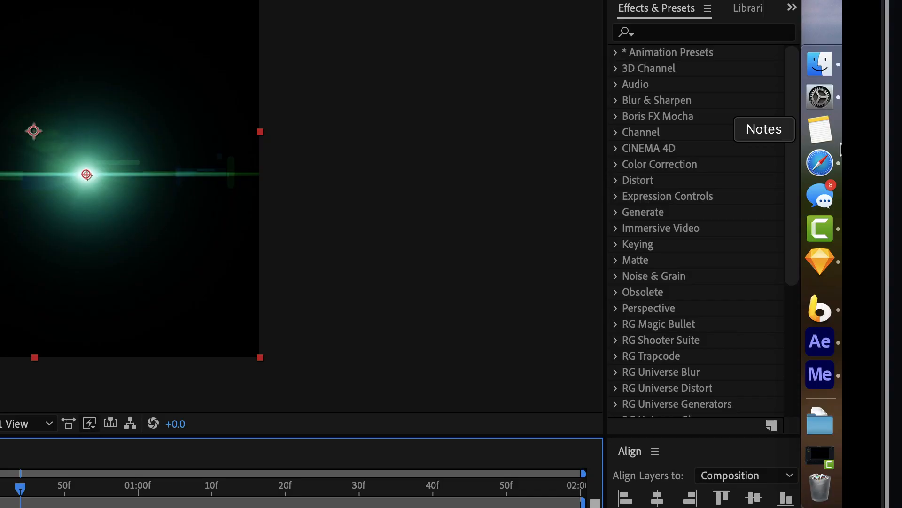
# Switch to Sketch and copy the green shape's fill hex value 98C92D
pyautogui.click(821, 262)
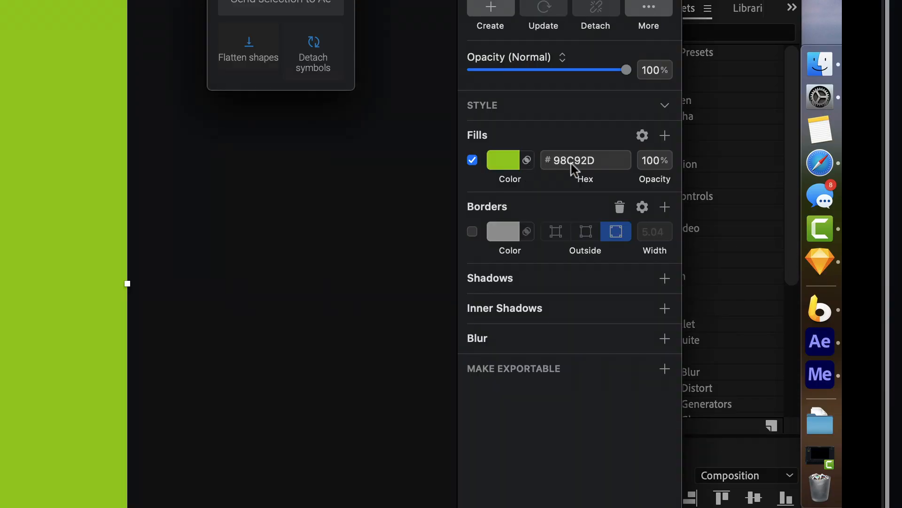
pyautogui.click(599, 160)
pyautogui.moveTo(599, 159); pyautogui.dragTo(495, 139)
pyautogui.press('super+c')
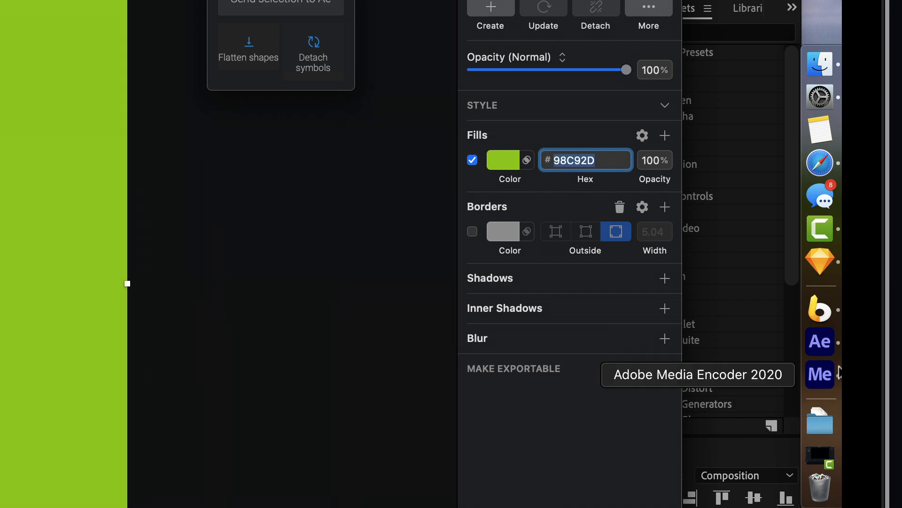
# Switch back to After Effects and set the flare effect's Color to hex 98C92D
pyautogui.click(821, 341)
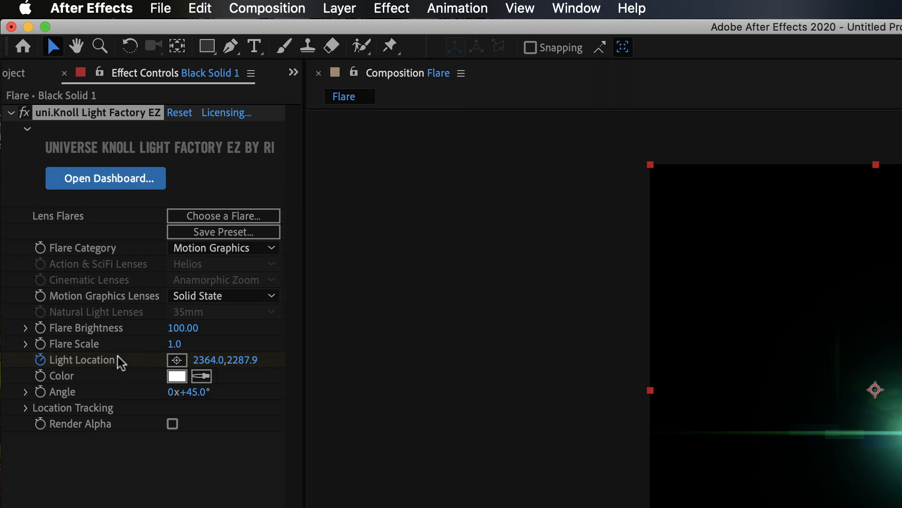
pyautogui.click(175, 377)
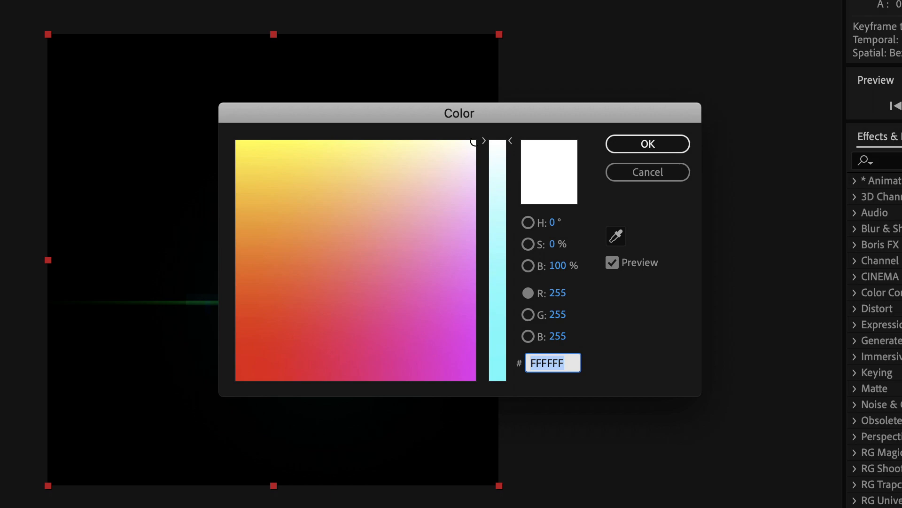
pyautogui.press('super+v')
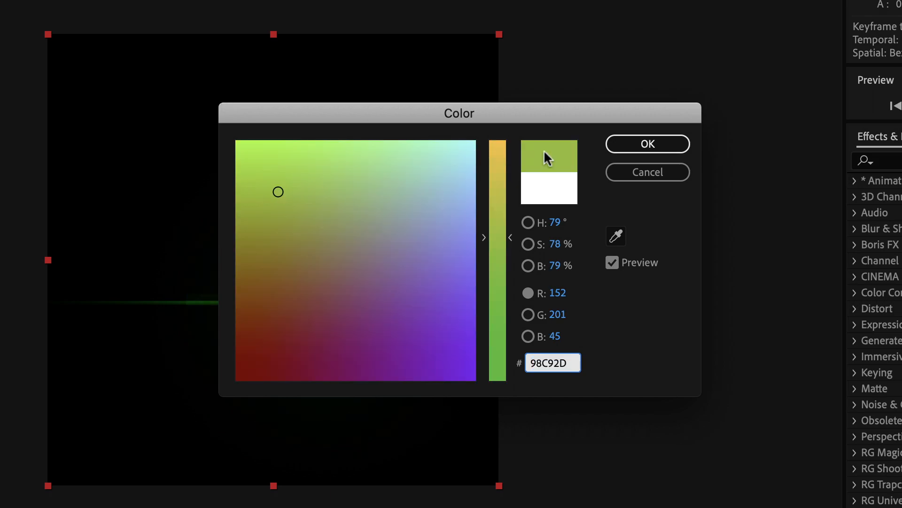
pyautogui.click(635, 144)
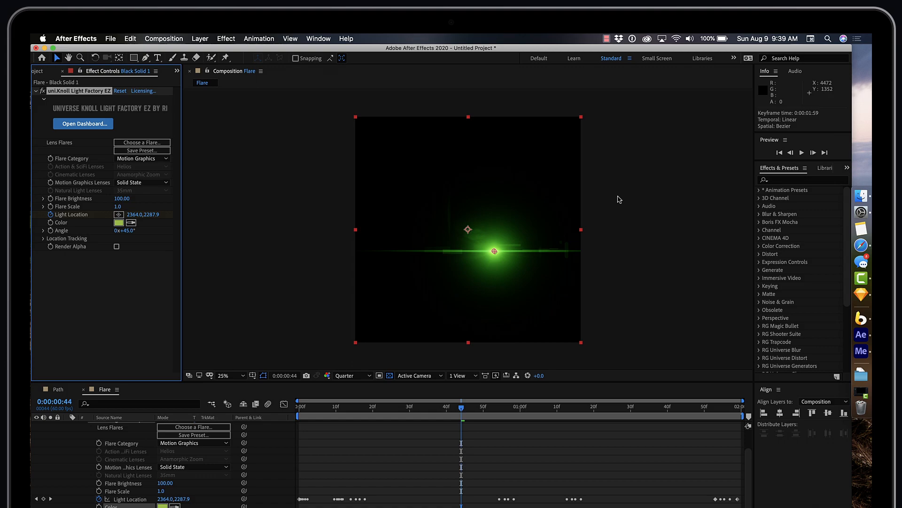
# Preview the flare's motion, enable Render Alpha on the effect, and return to the first frame
pyautogui.moveTo(461, 410); pyautogui.dragTo(432, 416)
pyautogui.press('space')
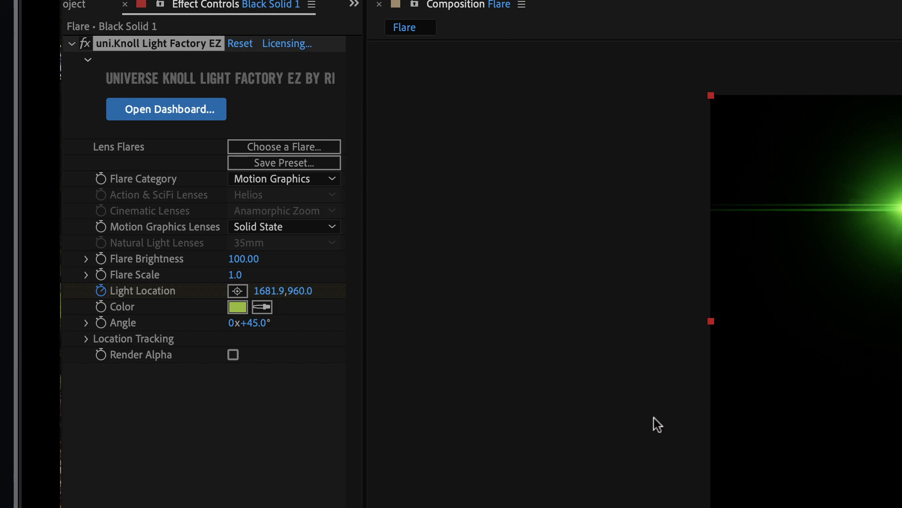
pyautogui.click(232, 357)
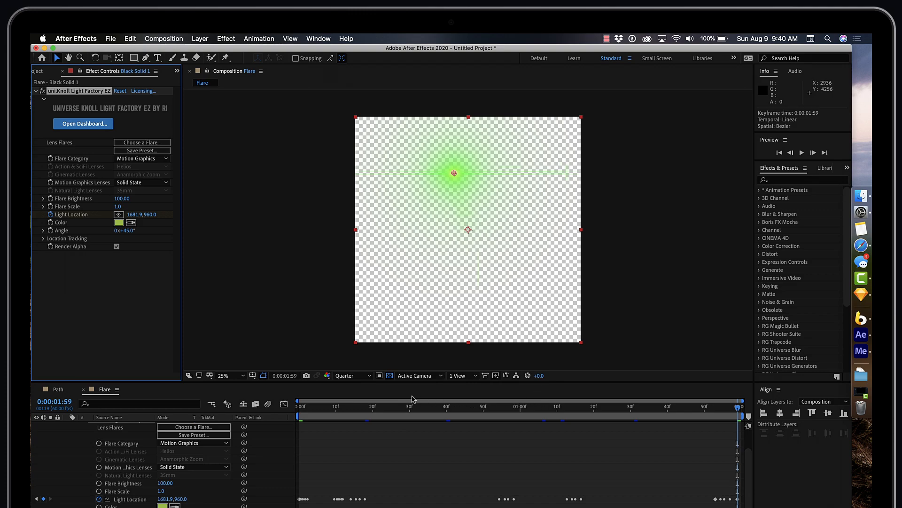
pyautogui.moveTo(358, 410); pyautogui.dragTo(210, 416)
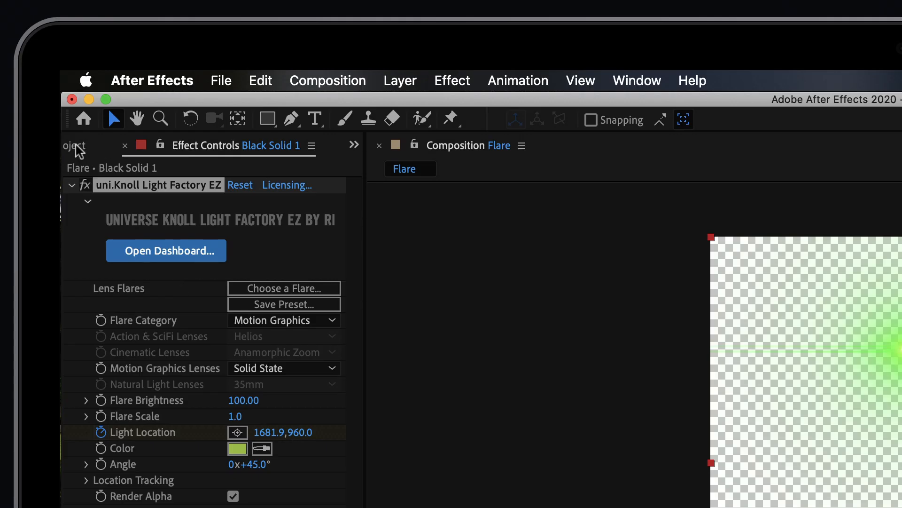
# Close the Path timeline and start a new composition named Looping-Flare-iPhone-11-Pro
pyautogui.click(73, 145)
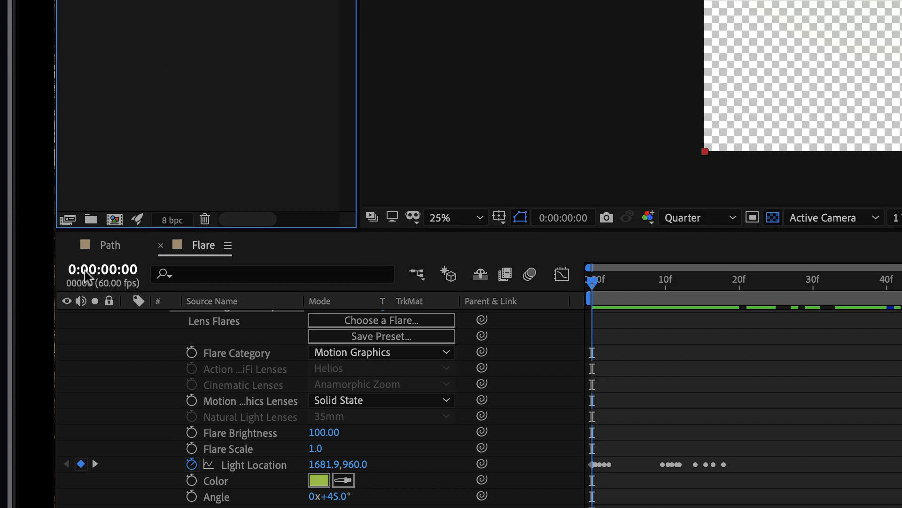
pyautogui.click(68, 246)
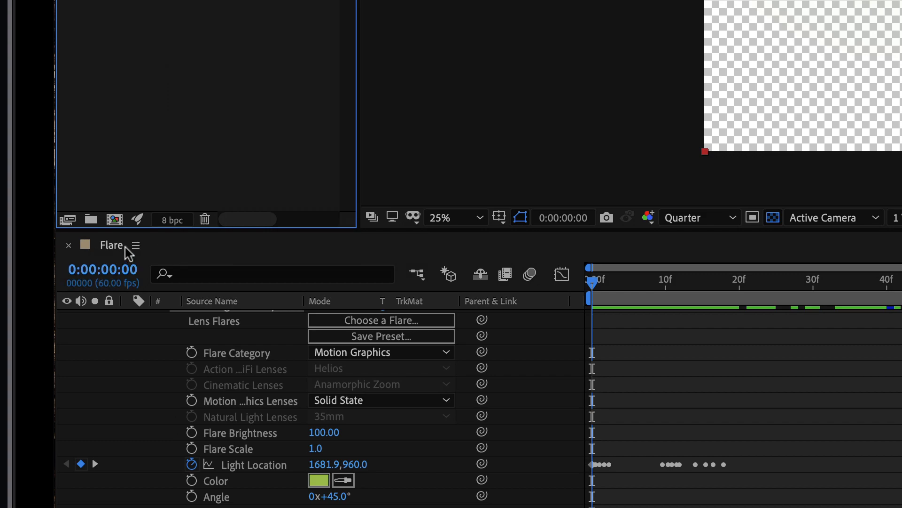
pyautogui.click(115, 220)
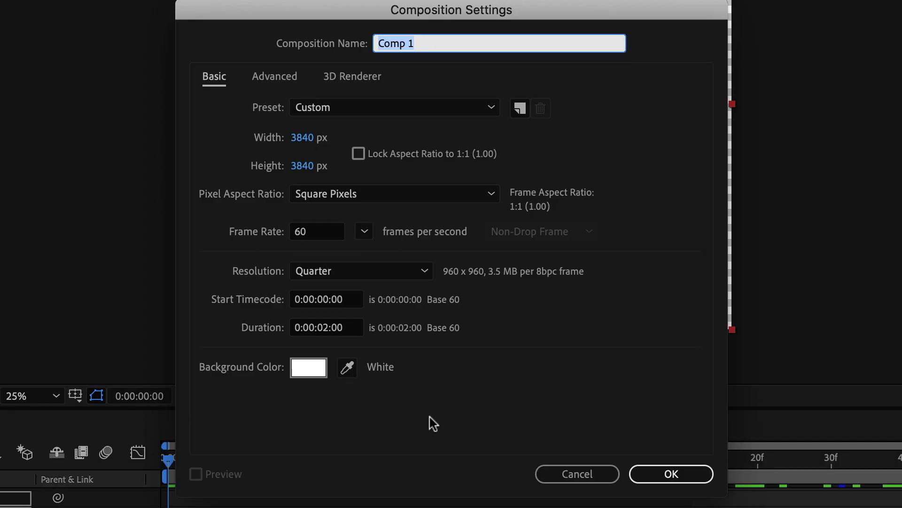
pyautogui.write('Flare')
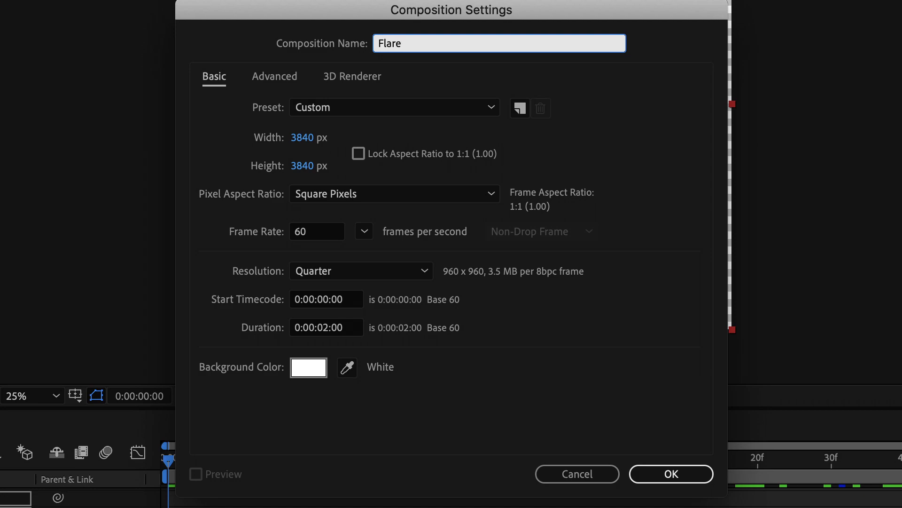
pyautogui.press('BackSpace')
pyautogui.press('BackSpace')
pyautogui.press('BackSpace')
pyautogui.press('BackSpace')
pyautogui.press('BackSpace')
pyautogui.write('Looping-Flare-iPhon')
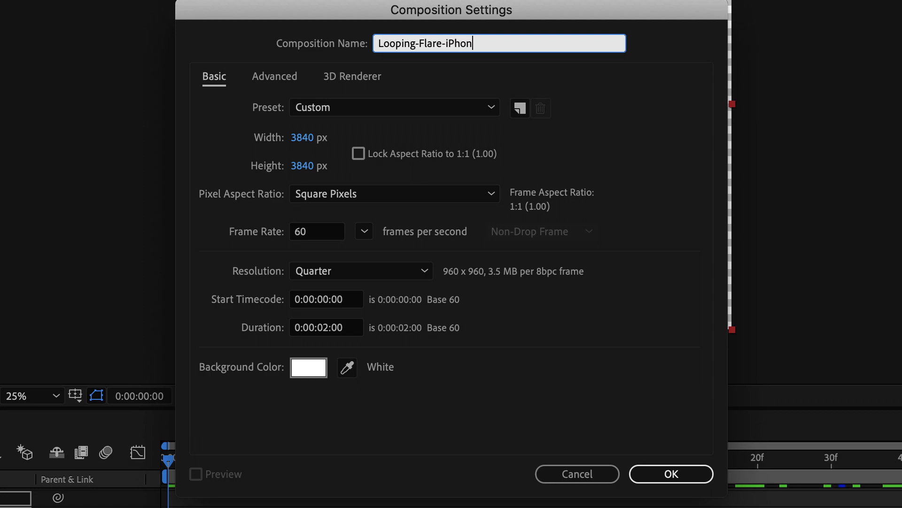
pyautogui.write('e-11-Pro')
# Set the composition's duration to 0:01:00:00, create it, and reopen its settings to check them
pyautogui.click(329, 329)
pyautogui.moveTo(358, 328); pyautogui.dragTo(217, 329)
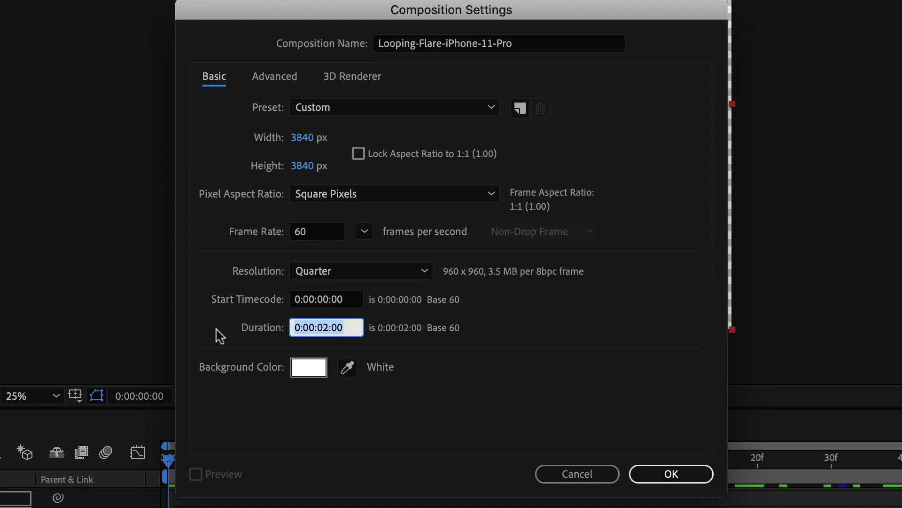
pyautogui.write('1.')
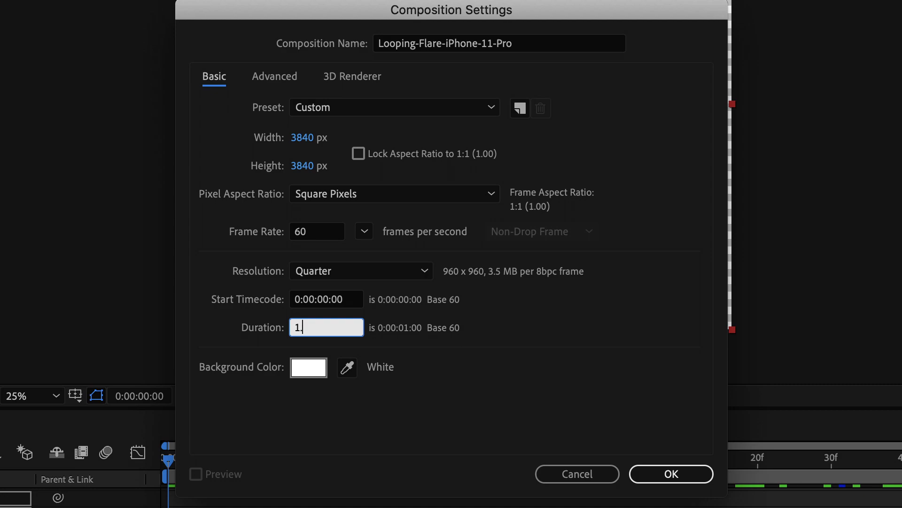
pyautogui.write('0')
pyautogui.write('0')
pyautogui.press('Return')
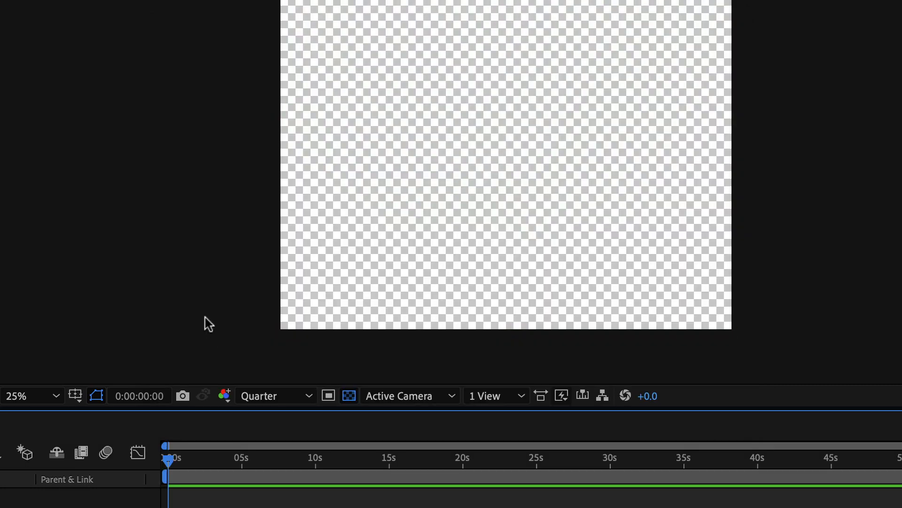
pyautogui.press('super+k')
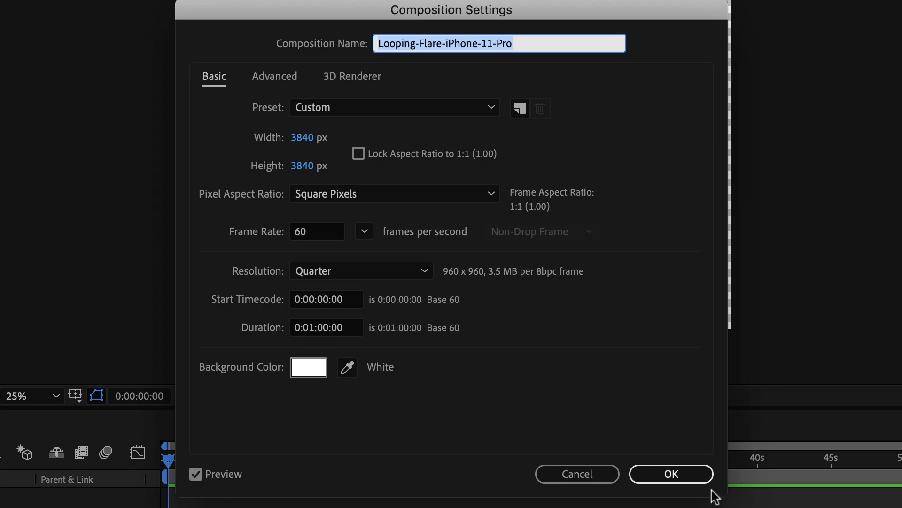
pyautogui.click(697, 483)
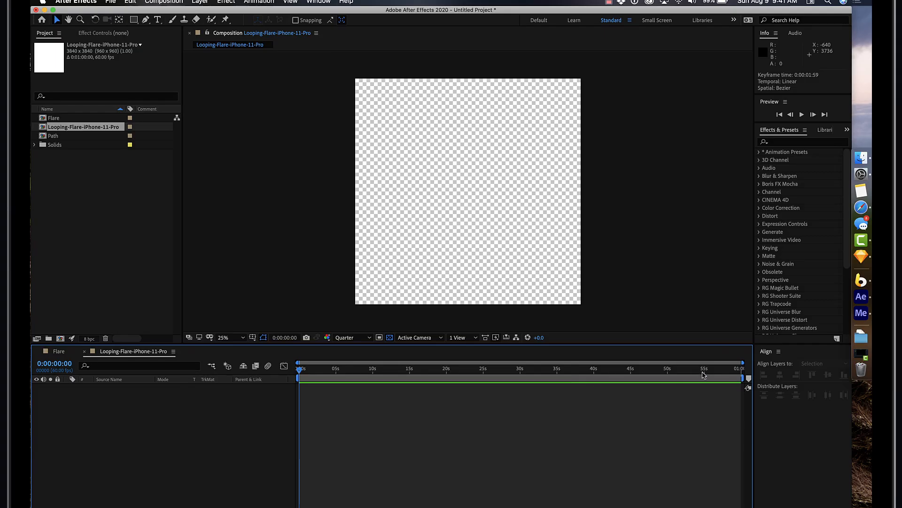
# Add the Flare composition as a layer in the Looping-Flare-iPhone-11-Pro timeline
pyautogui.moveTo(704, 375); pyautogui.dragTo(346, 327)
pyautogui.click(112, 202)
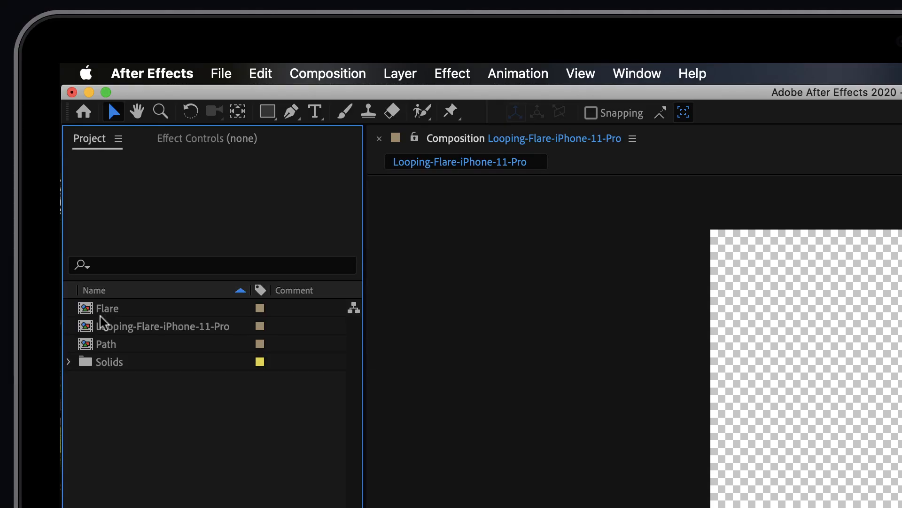
pyautogui.click(100, 315)
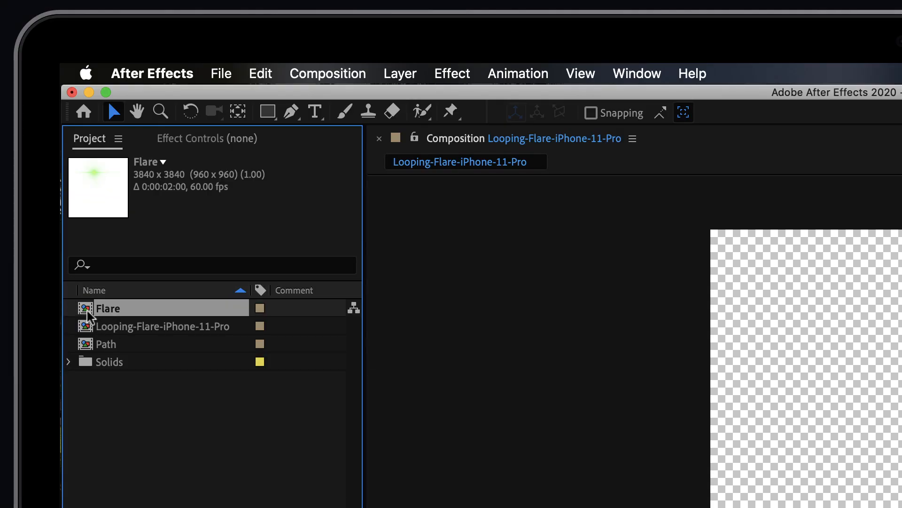
pyautogui.moveTo(87, 313); pyautogui.dragTo(173, 507)
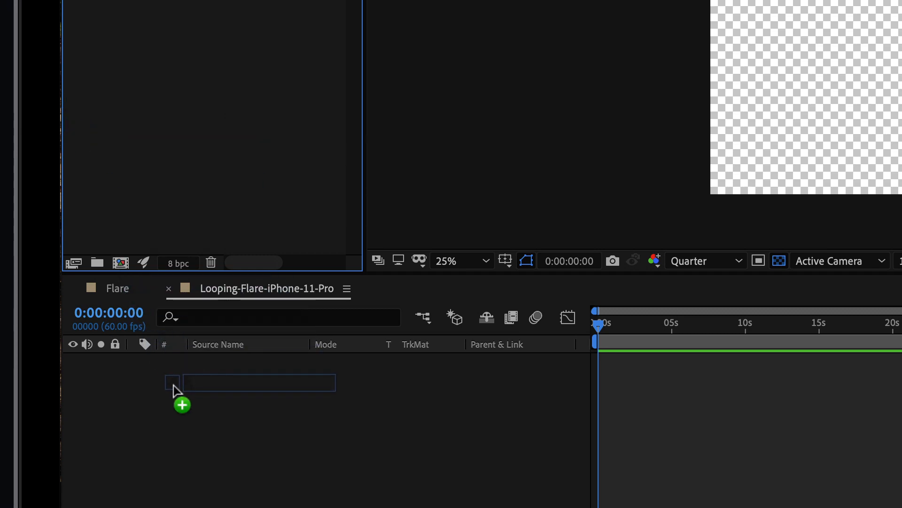
pyautogui.moveTo(173, 385); pyautogui.dragTo(212, 392)
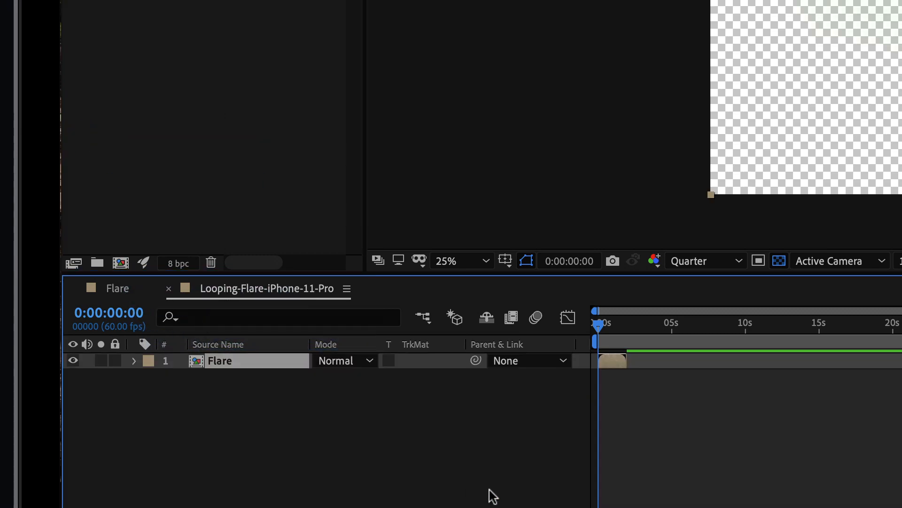
# Enable Time Remapping on the Flare layer
pyautogui.moveTo(598, 330); pyautogui.dragTo(620, 330)
pyautogui.moveTo(310, 347)
pyautogui.mouseDown()
pyautogui.moveTo(323, 346)
pyautogui.moveTo(299, 353)
pyautogui.mouseUp()
pyautogui.press('=')
pyautogui.press('=')
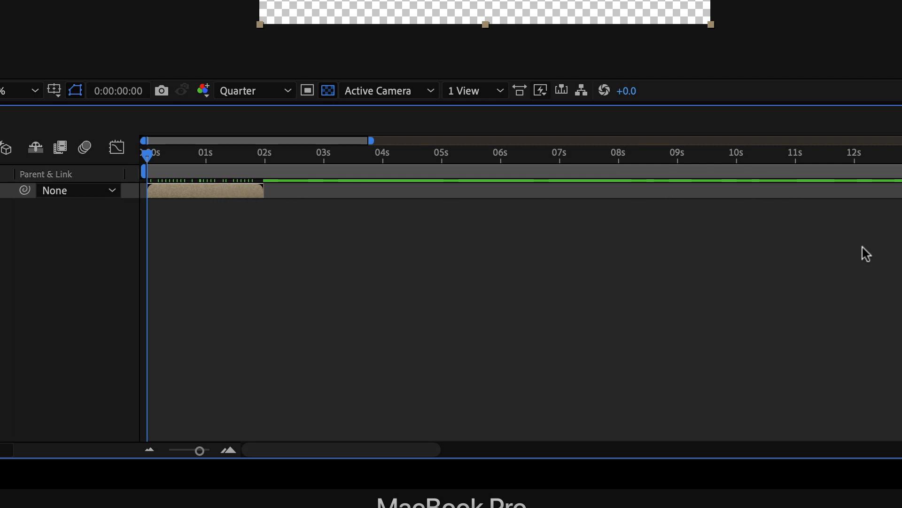
pyautogui.rightClick(204, 193)
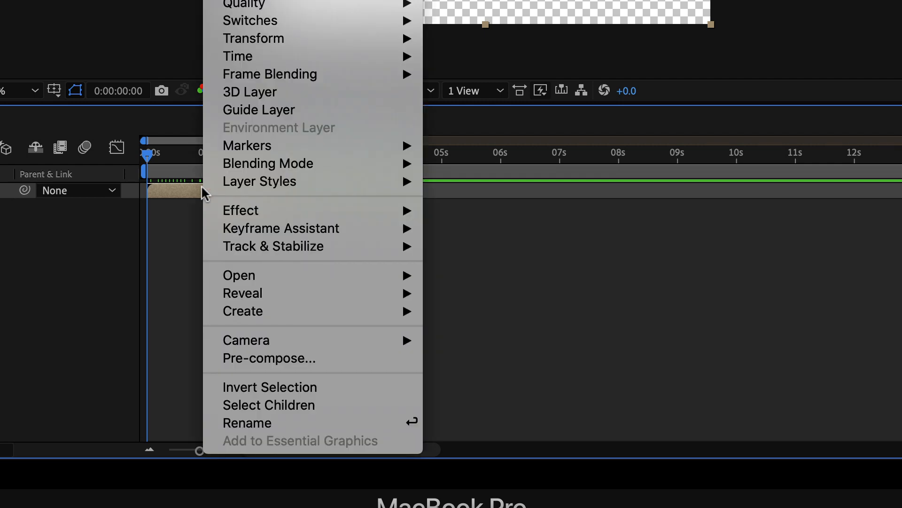
pyautogui.moveTo(298, 67)
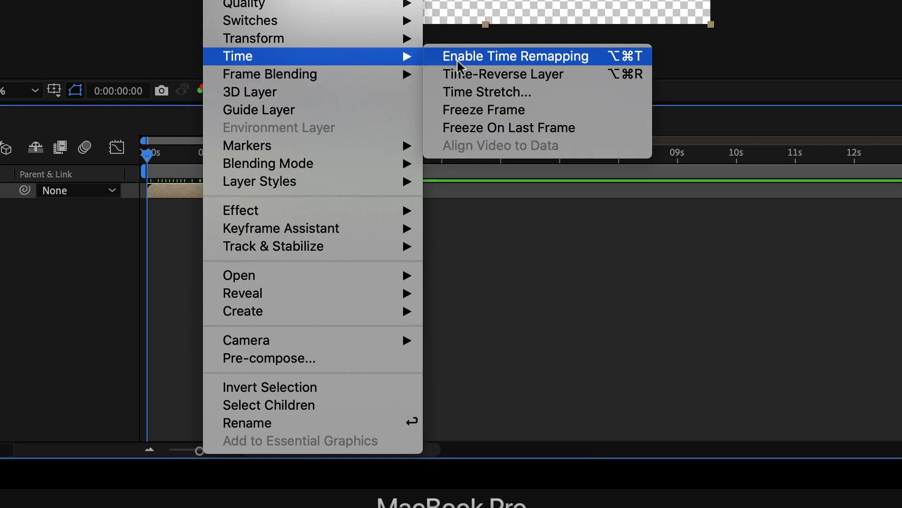
pyautogui.click(458, 63)
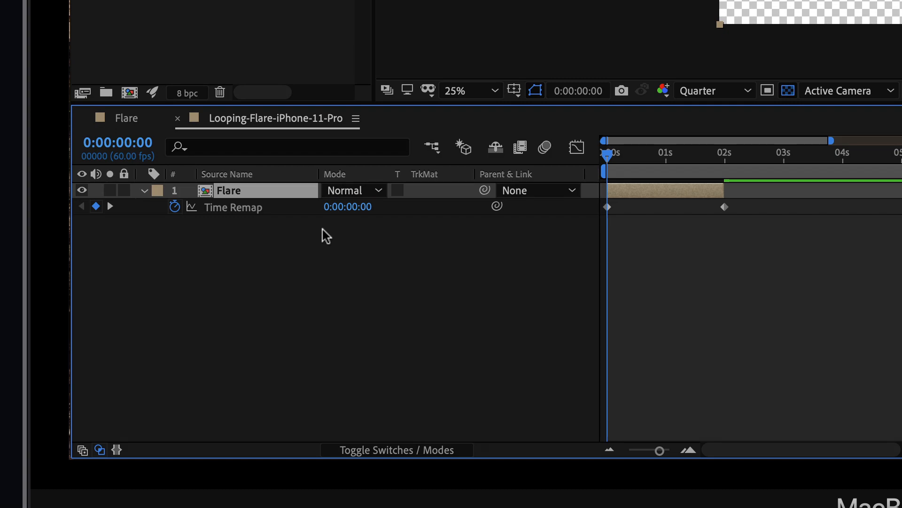
# Add the expression loopOut(type = "cycle", numKeyframes = 0) to the Flare layer's Time Remap property
pyautogui.keyDown('alt'); pyautogui.click(175, 207); pyautogui.keyUp('alt')
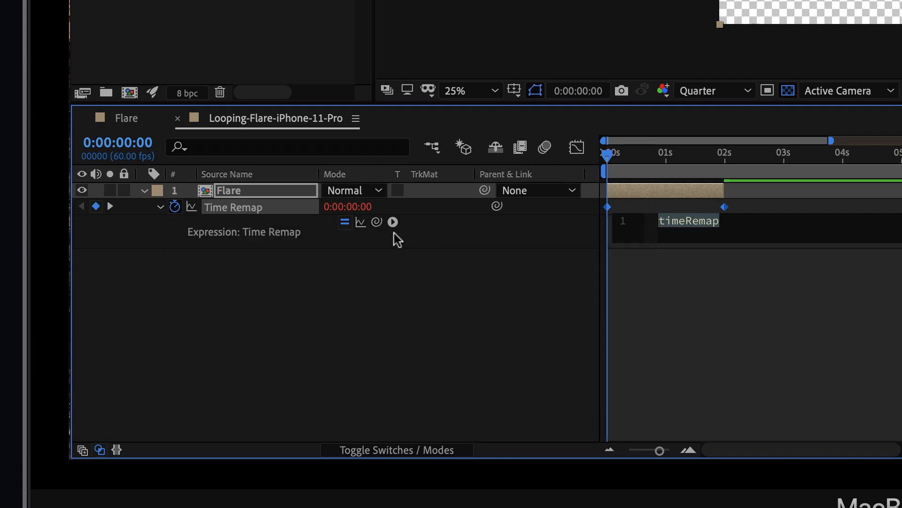
pyautogui.click(393, 221)
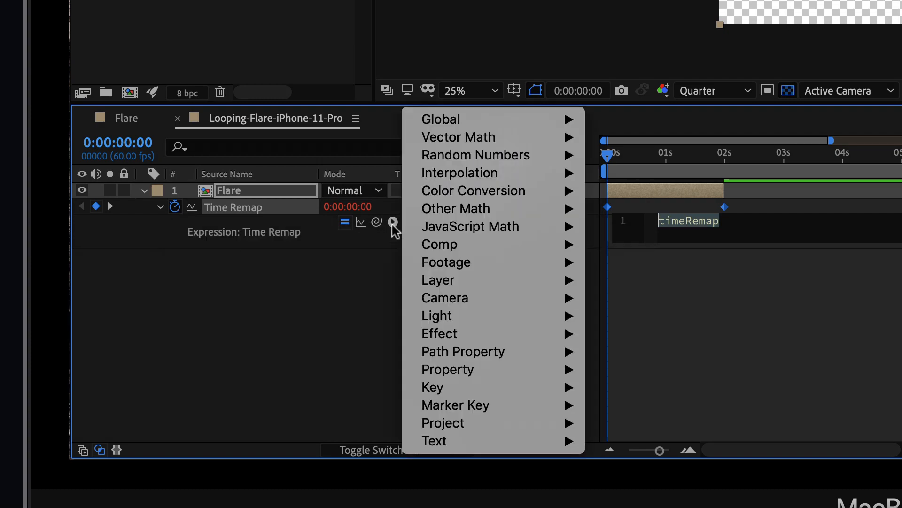
pyautogui.moveTo(476, 317)
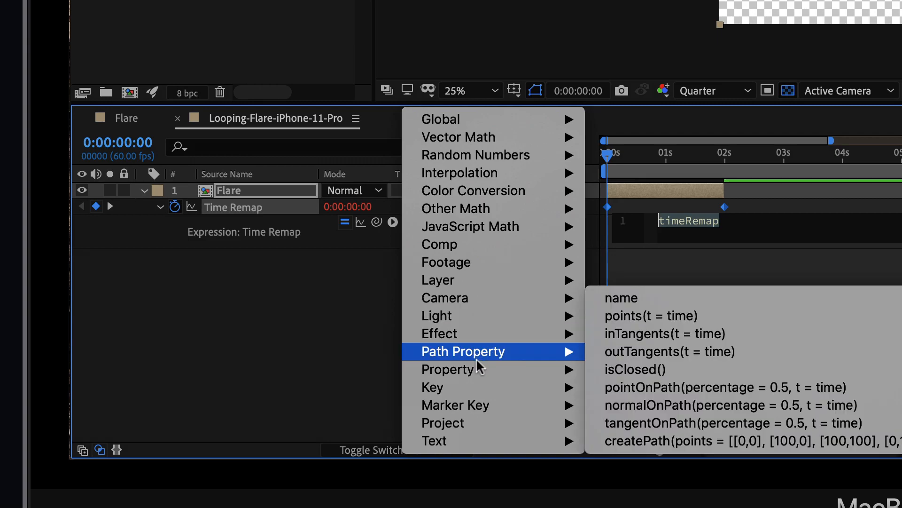
pyautogui.moveTo(478, 369)
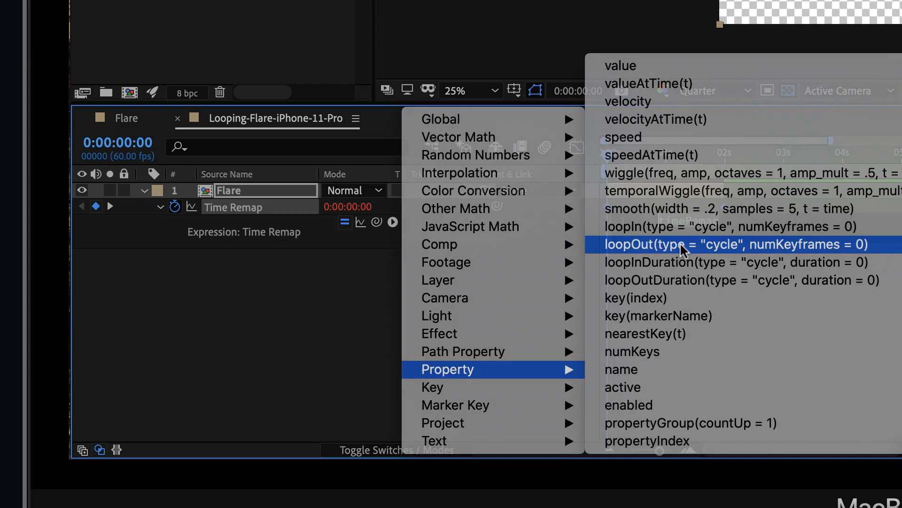
pyautogui.click(687, 245)
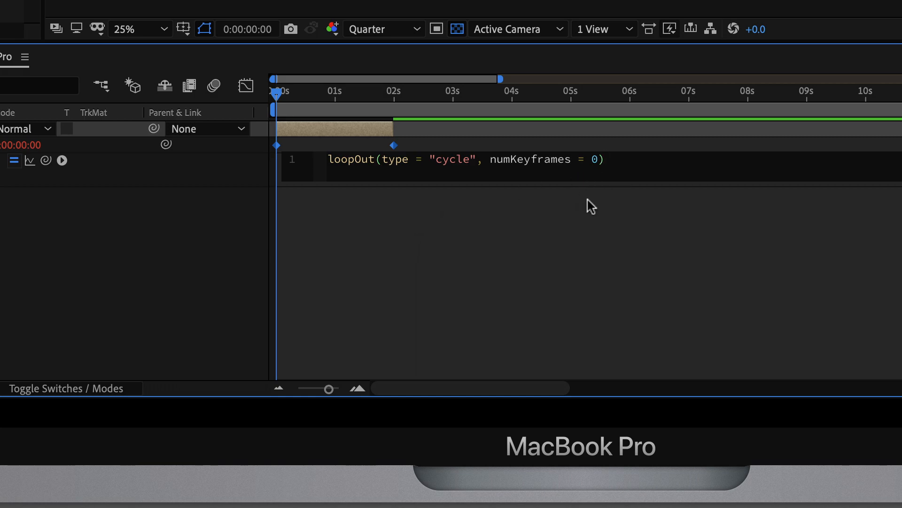
# Commit the Time Remap expression and extend the Flare layer to the end of the one-minute composition
pyautogui.click(525, 205)
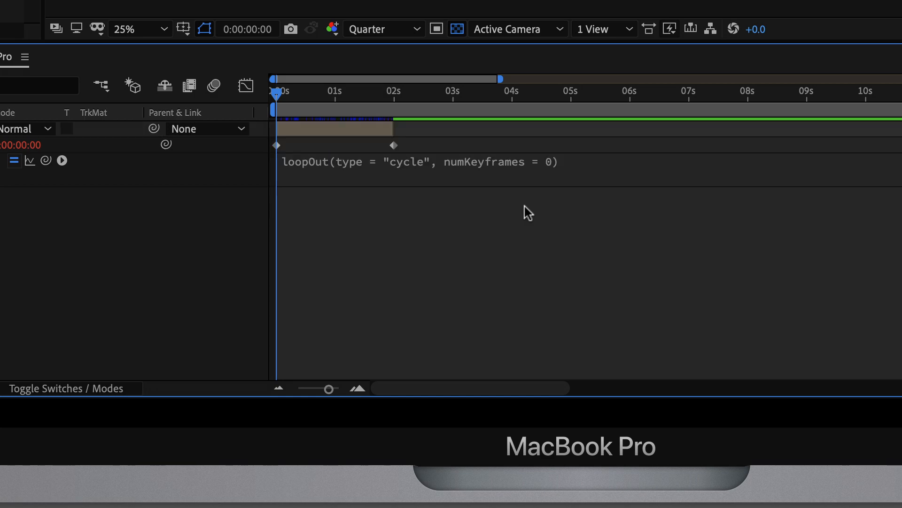
pyautogui.moveTo(390, 126); pyautogui.dragTo(901, 135)
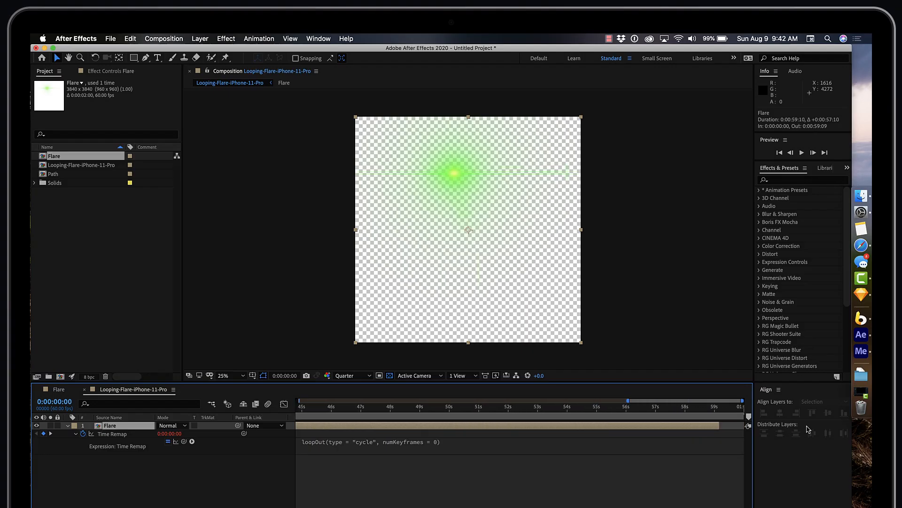
pyautogui.moveTo(807, 429); pyautogui.dragTo(811, 423)
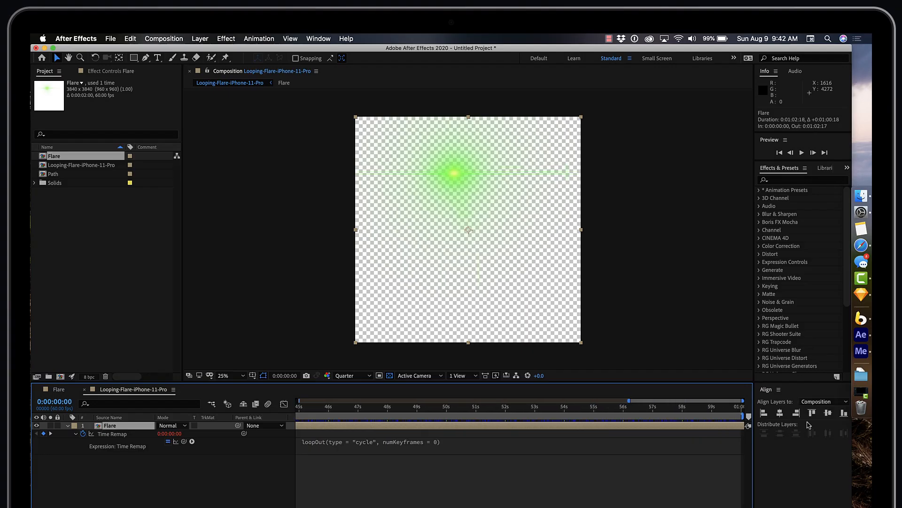
pyautogui.hscroll(-10, 387, 471)
pyautogui.hscroll(-15, 387, 472)
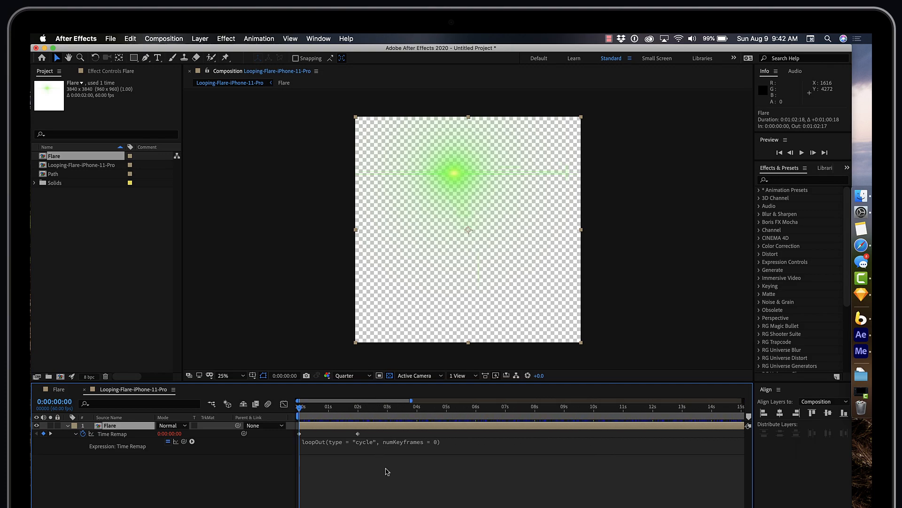
# Inspect the Time Remap keyframe at two seconds and scrub through the whole composition to check the flare's loop
pyautogui.press('k')
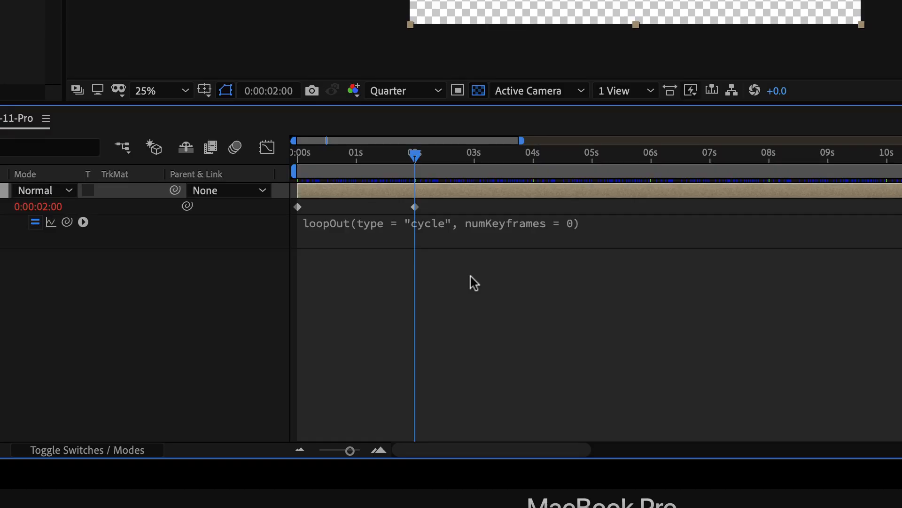
pyautogui.click(415, 207)
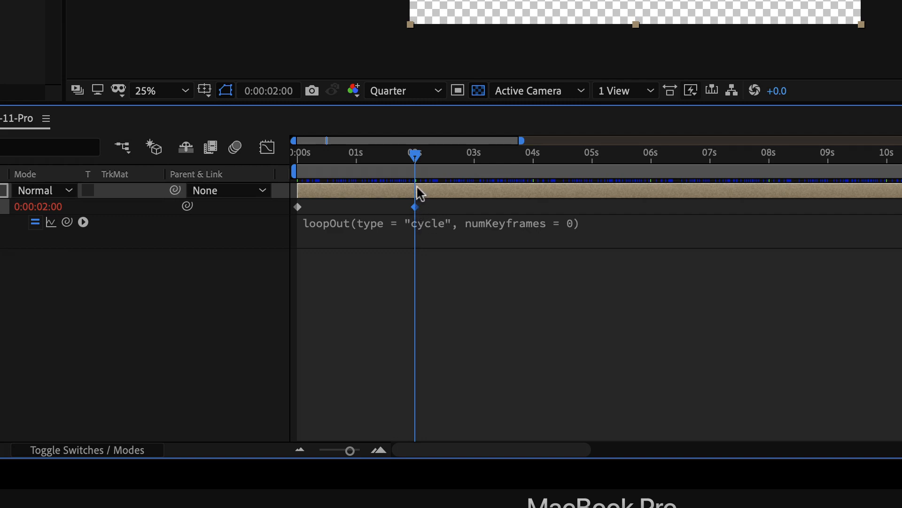
pyautogui.moveTo(415, 158); pyautogui.dragTo(290, 171)
pyautogui.moveTo(302, 418); pyautogui.dragTo(540, 481)
pyautogui.press('-')
pyautogui.press('-')
pyautogui.press('-')
pyautogui.press('-')
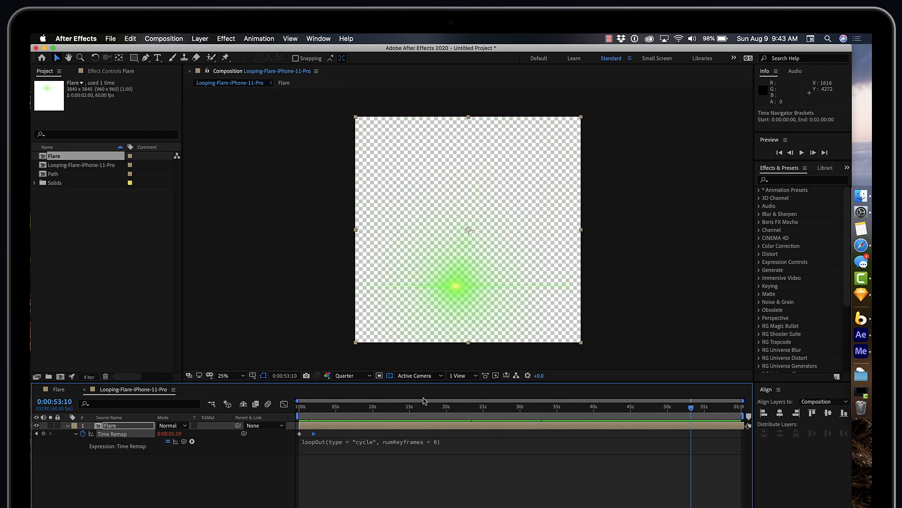
# Preview the looping flare from several points near the end of the composition
pyautogui.click(705, 409)
pyautogui.press('space')
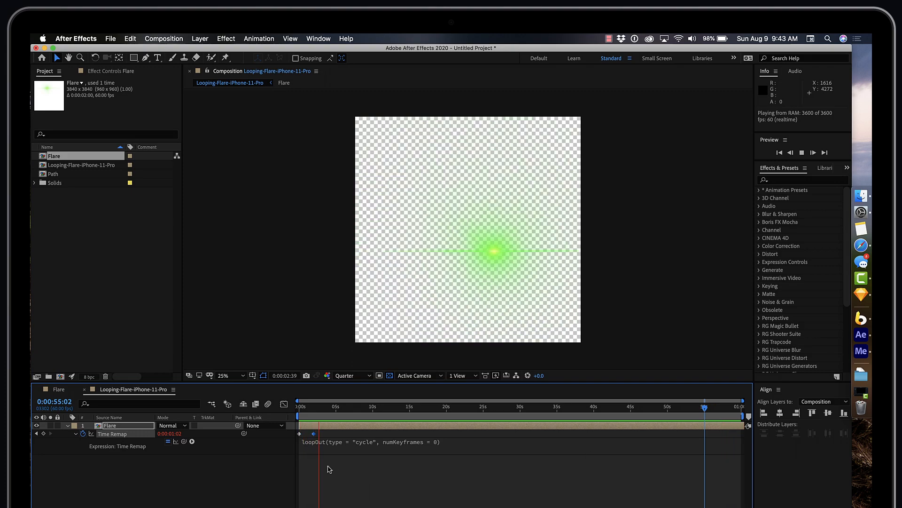
pyautogui.press('space')
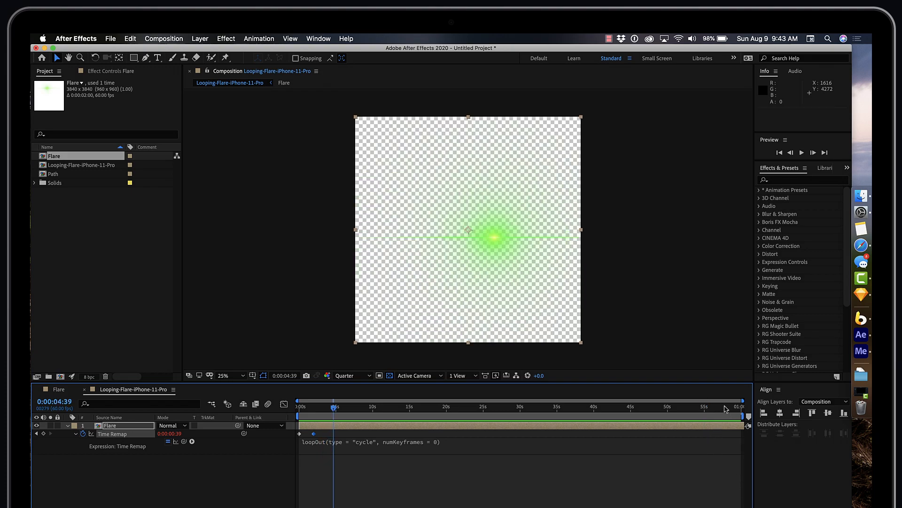
pyautogui.click(726, 408)
pyautogui.press('space')
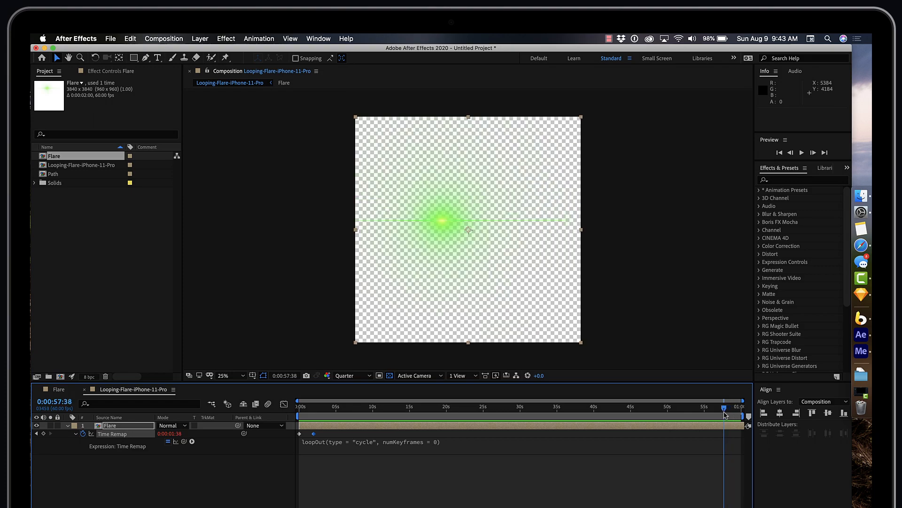
pyautogui.press('space')
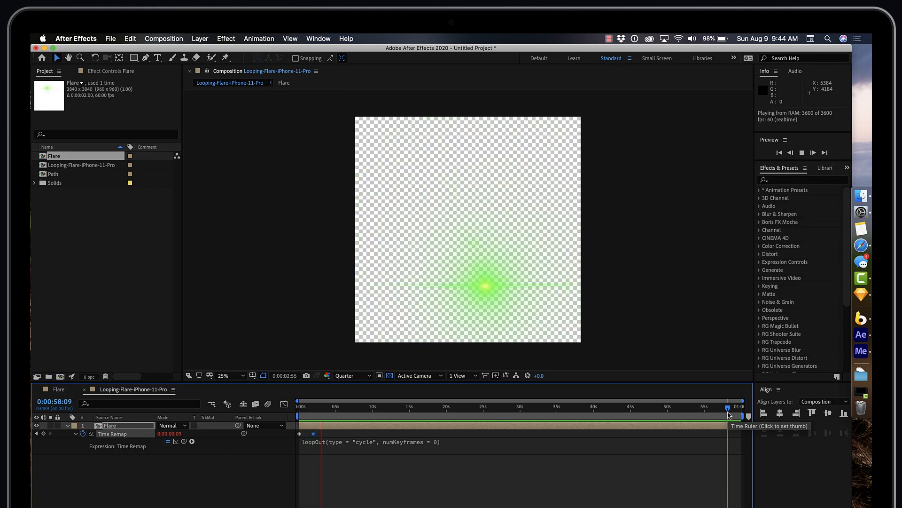
pyautogui.press('space')
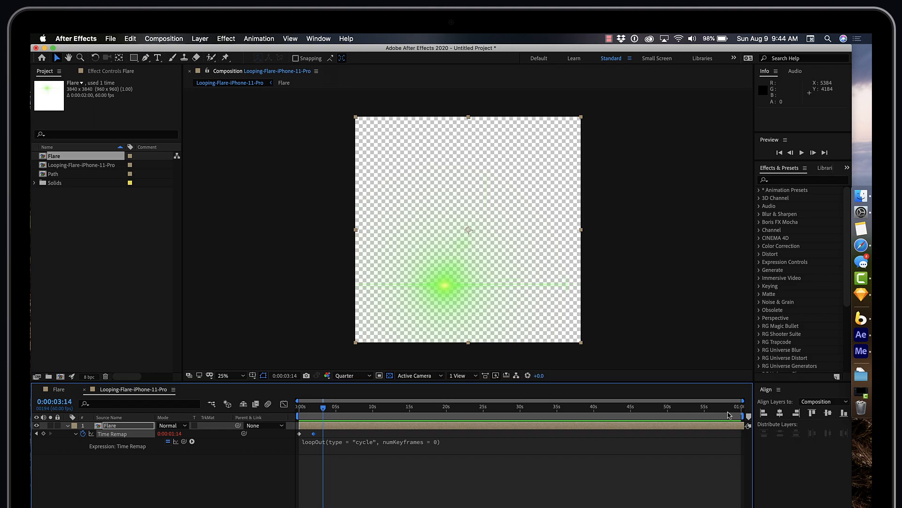
# Save the project as Demo-Lens-Flare-on-a-Path in the AfterEffects folder
pyautogui.press('super+s')
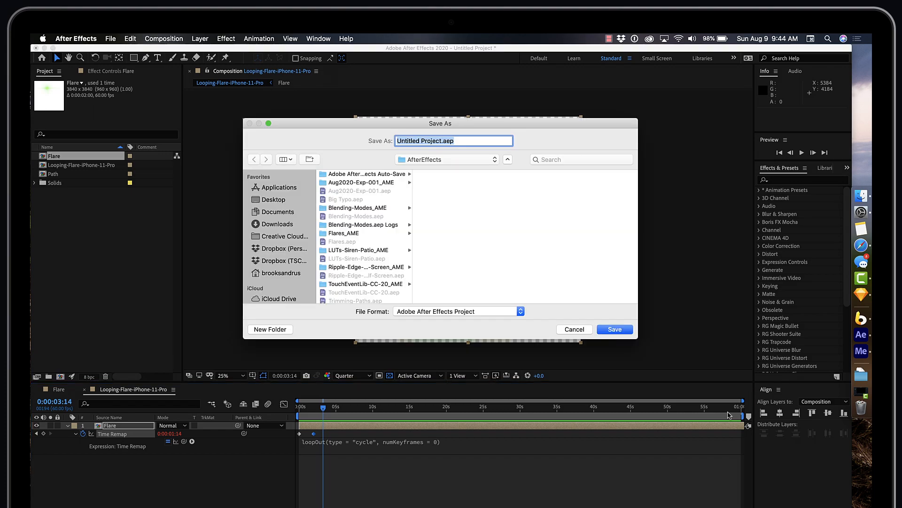
pyautogui.write('Dem')
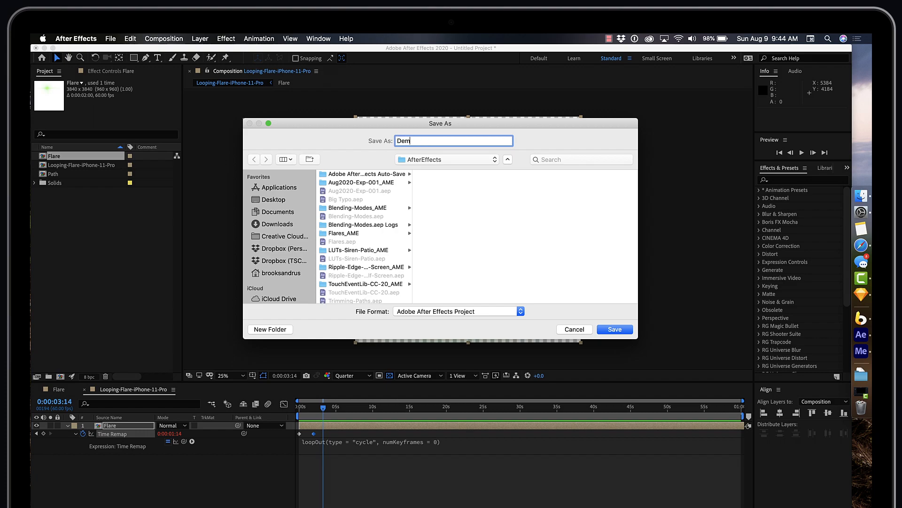
pyautogui.write('o-Lens-Flare-on-aPath')
pyautogui.press('Left')
pyautogui.press('Left')
pyautogui.press('Left')
pyautogui.press('Left')
pyautogui.write('-')
pyautogui.click(615, 329)
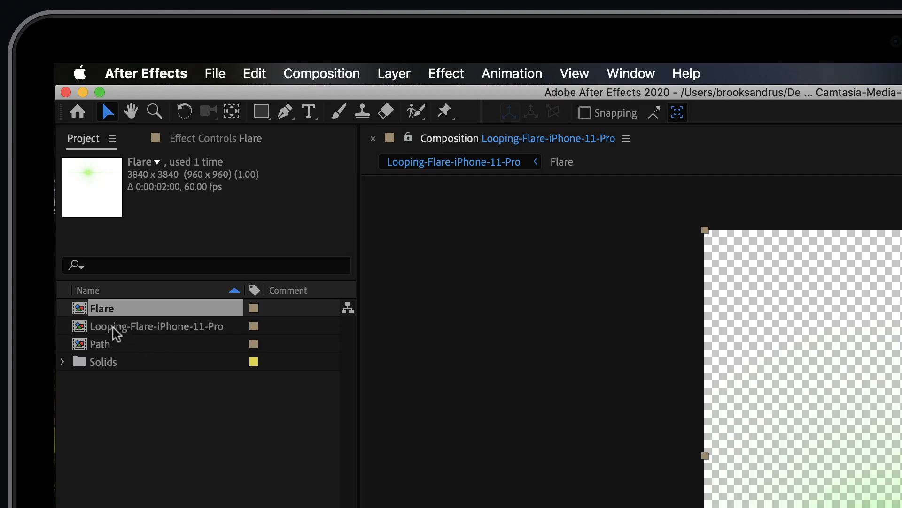
# Send the Looping-Flare-iPhone-11-Pro composition to the Adobe Media Encoder queue and set its output location to the Exports folder
pyautogui.click(113, 327)
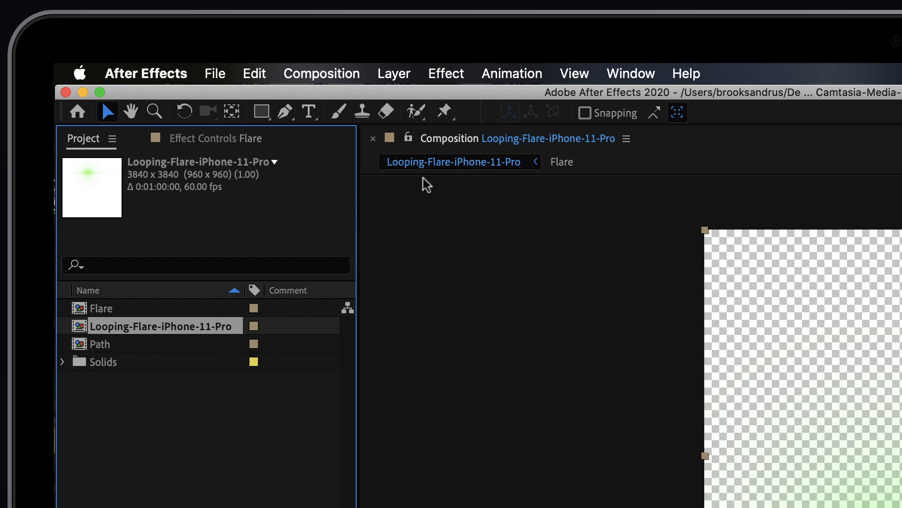
pyautogui.click(345, 74)
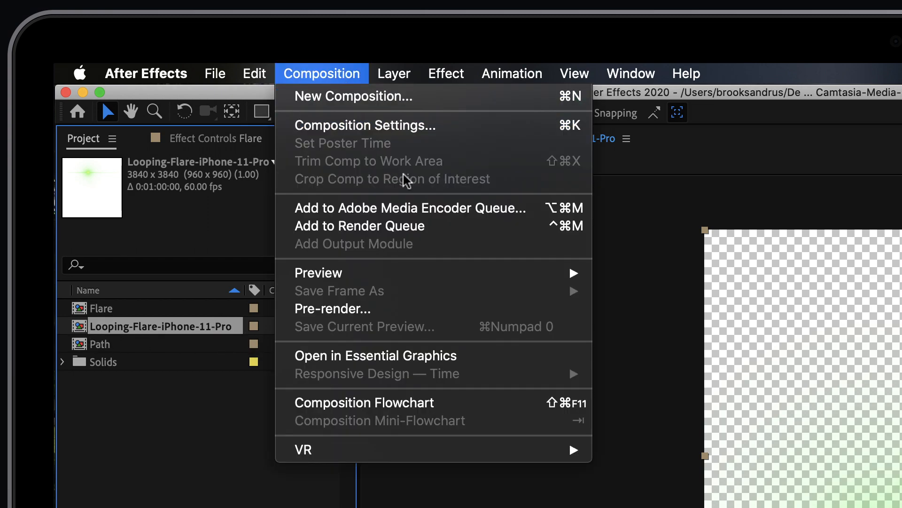
pyautogui.click(432, 208)
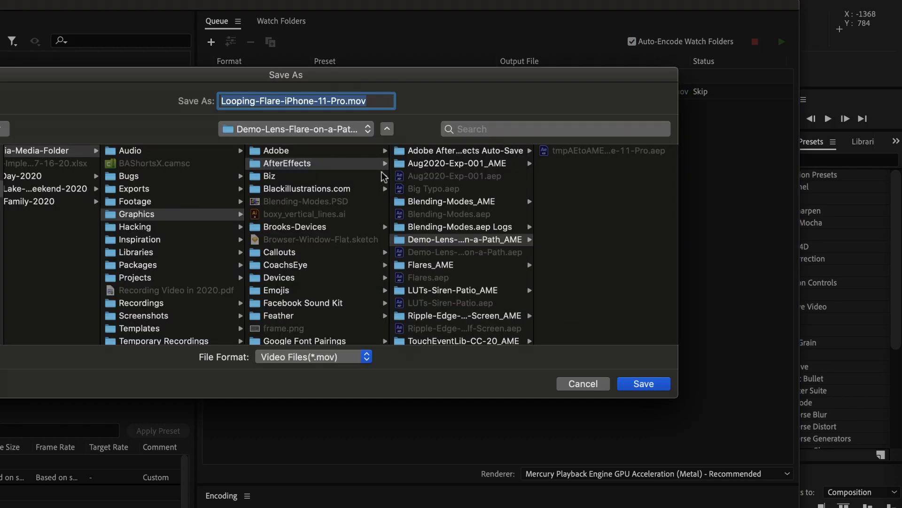
pyautogui.click(135, 190)
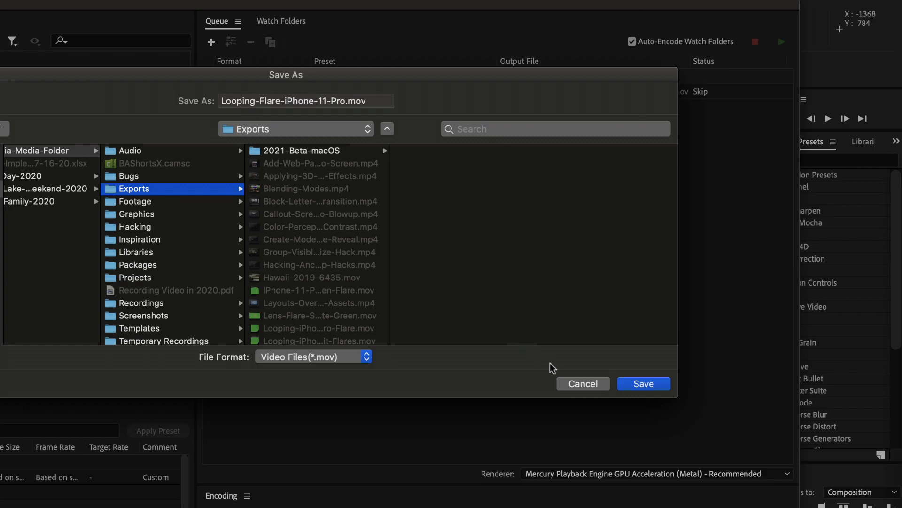
pyautogui.click(643, 384)
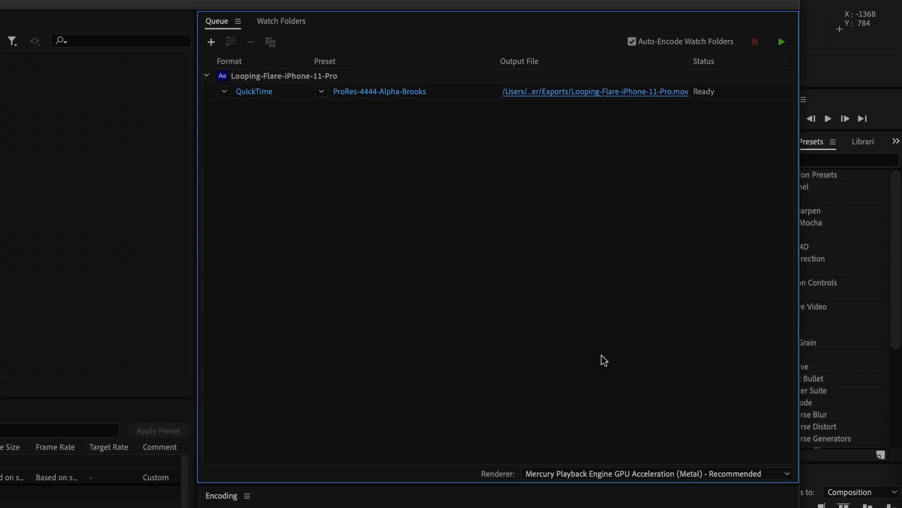
# In the ProRes 4444 export settings, set the video depth to 8-bpc + alpha and enable Use Maximum Render Quality
pyautogui.click(386, 92)
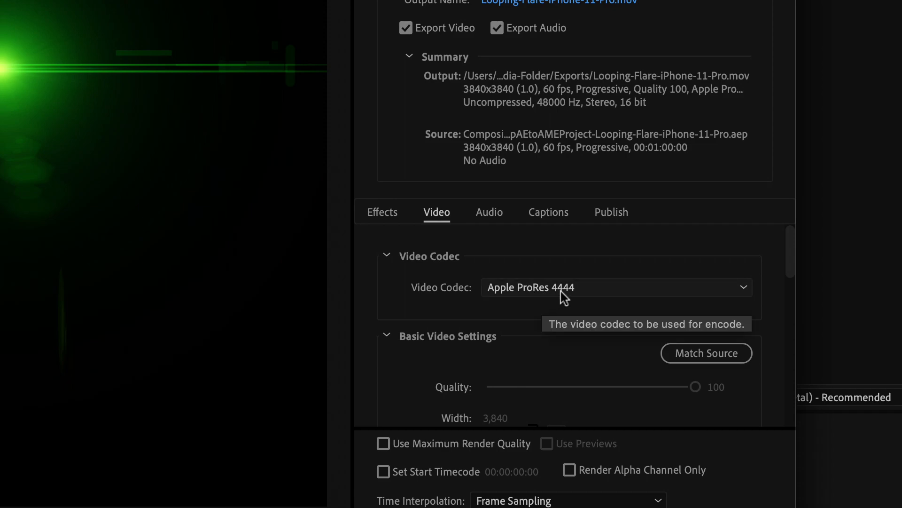
pyautogui.scroll(-5, 450, 309)
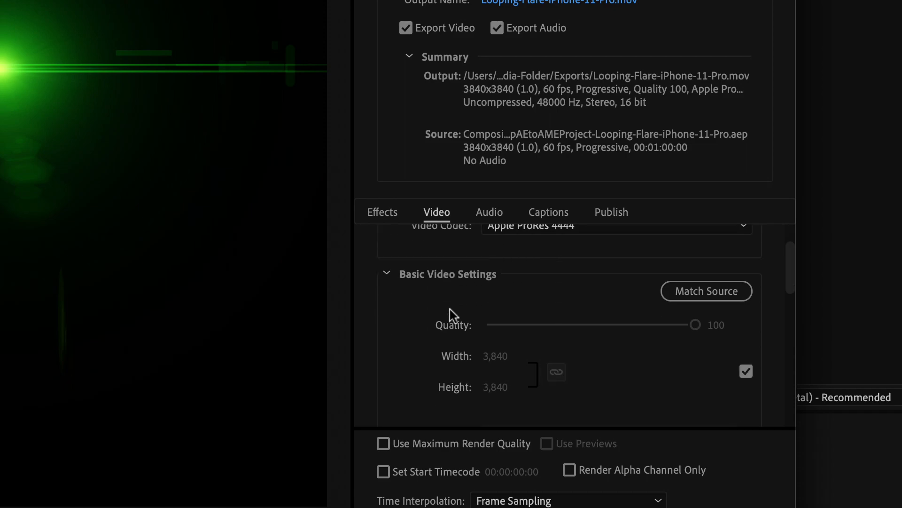
pyautogui.scroll(-5, 449, 309)
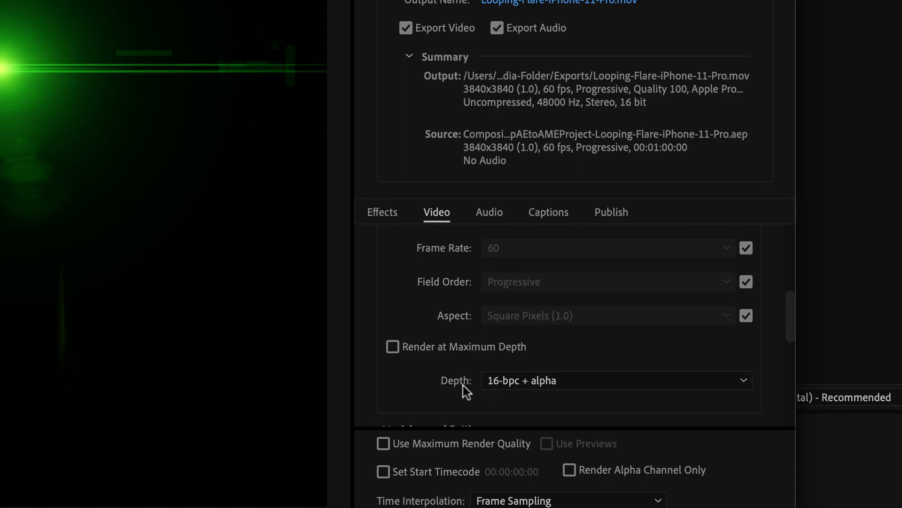
pyautogui.click(704, 383)
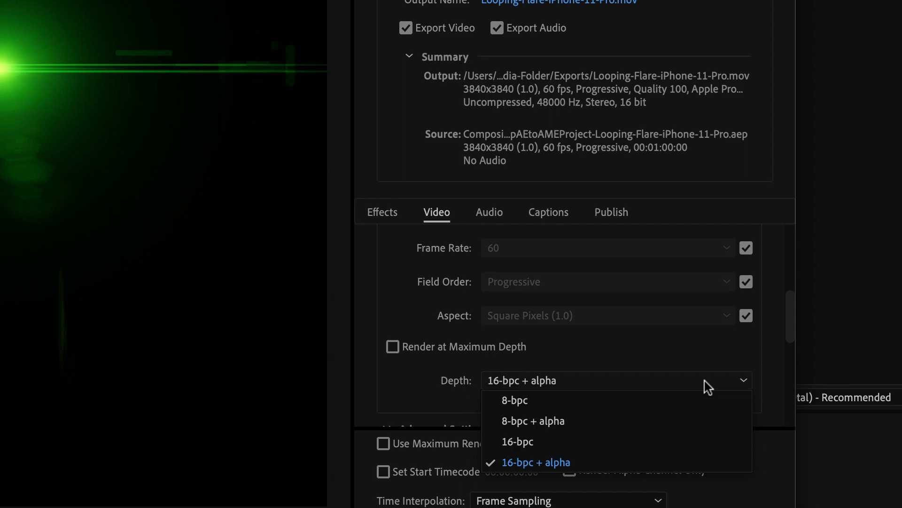
pyautogui.click(604, 423)
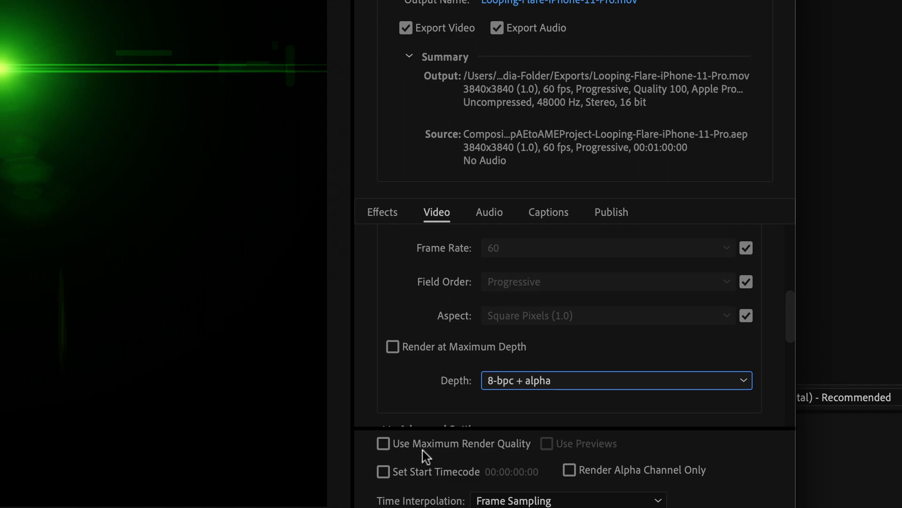
pyautogui.click(384, 446)
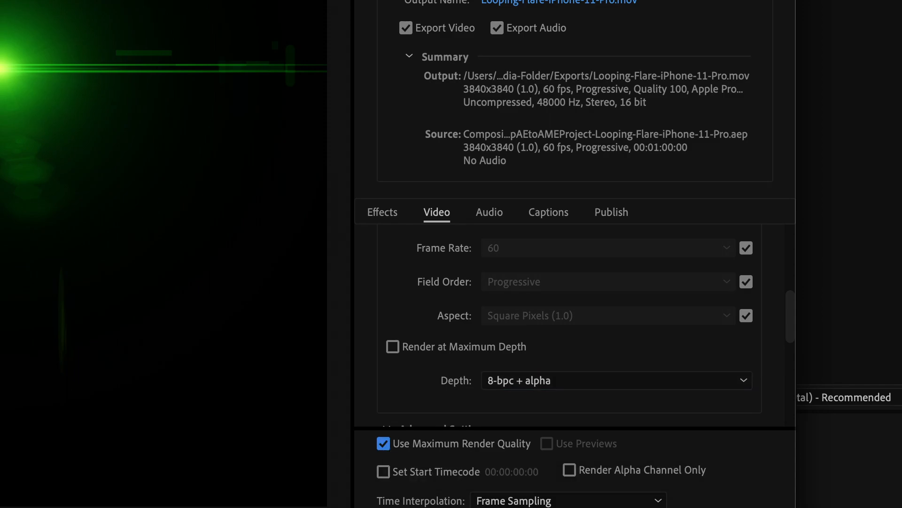
# Set the export's audio sample rate to 44100 Hz, accept the settings, and start encoding the queue
pyautogui.click(492, 209)
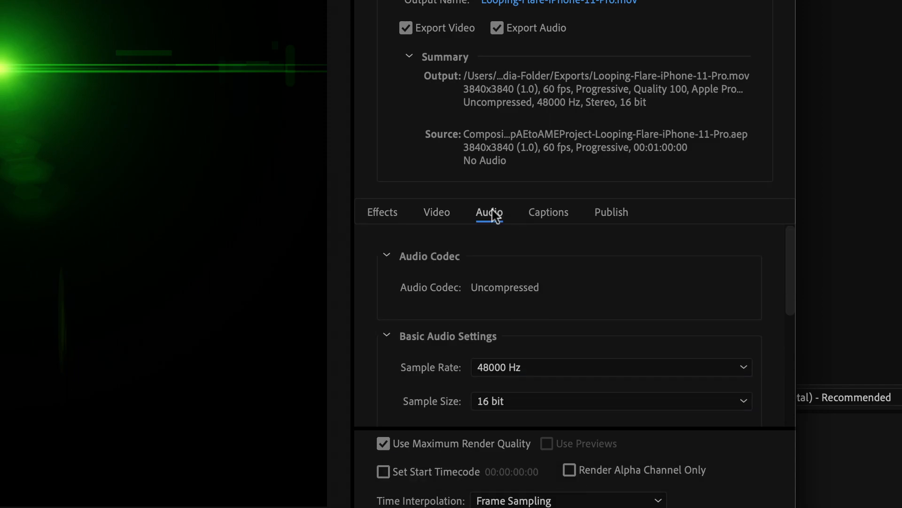
pyautogui.click(596, 366)
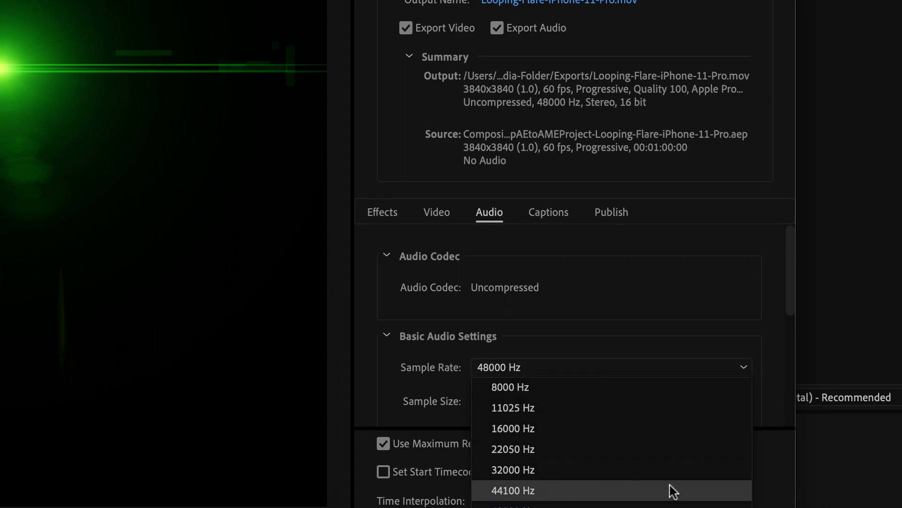
pyautogui.click(629, 490)
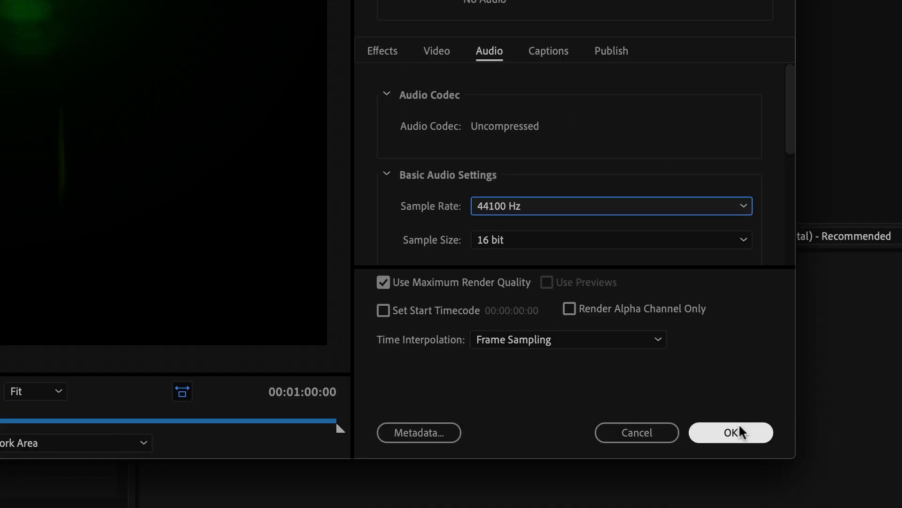
pyautogui.click(731, 432)
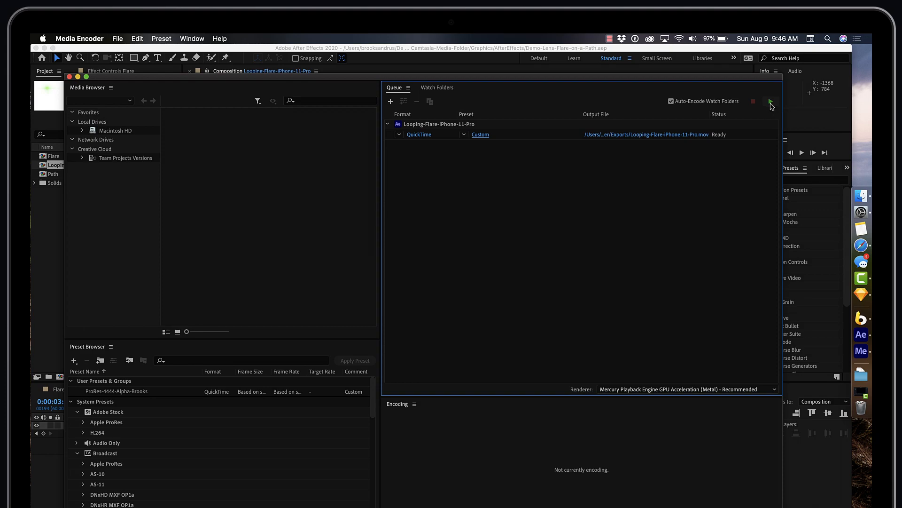
pyautogui.click(771, 104)
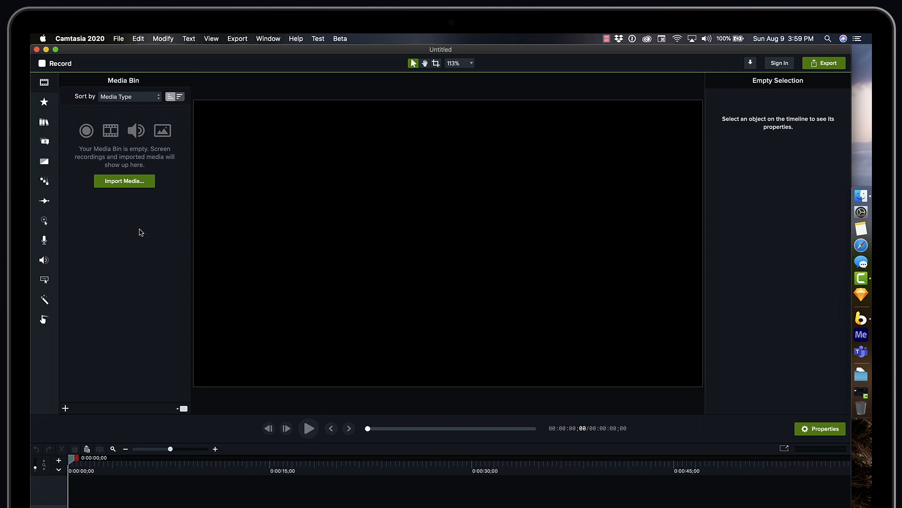
# In Camtasia 2020, import Looping-Flare-iPhone-11-Pro.mov from the Exports folder into the project's media
pyautogui.press('super+i')
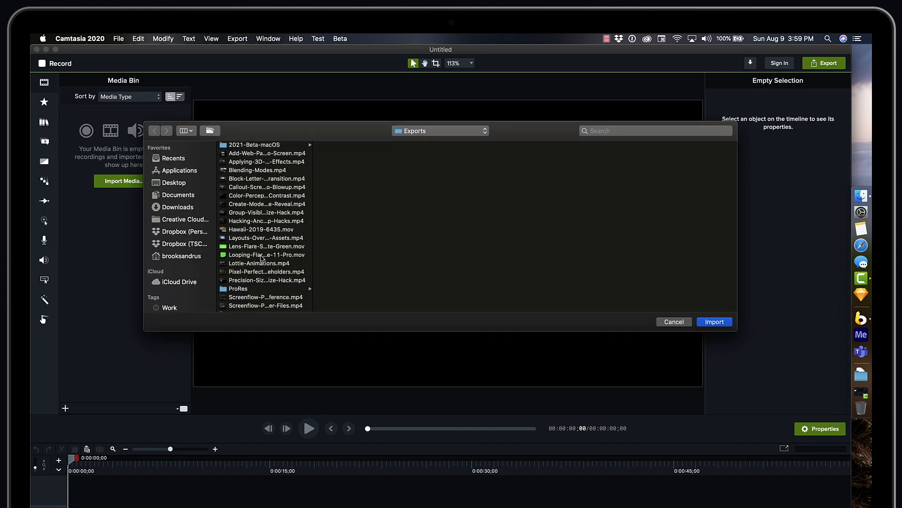
pyautogui.click(262, 256)
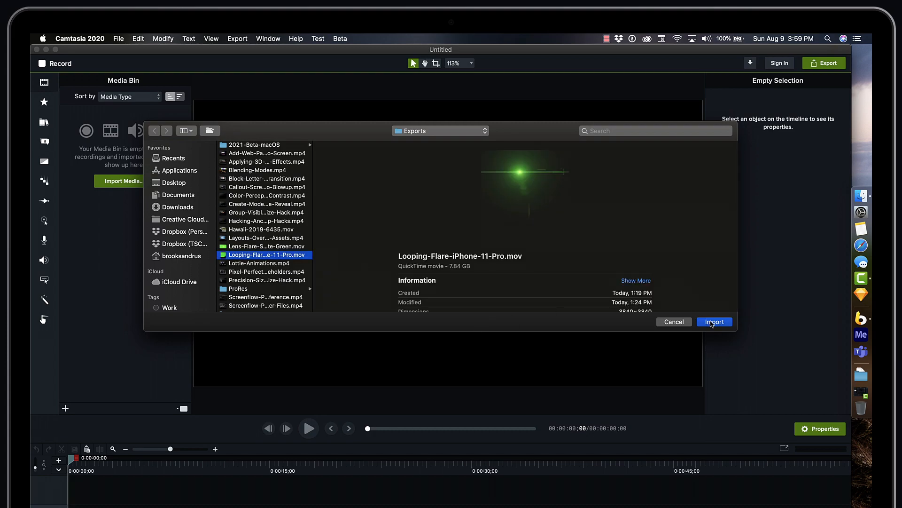
pyautogui.click(712, 323)
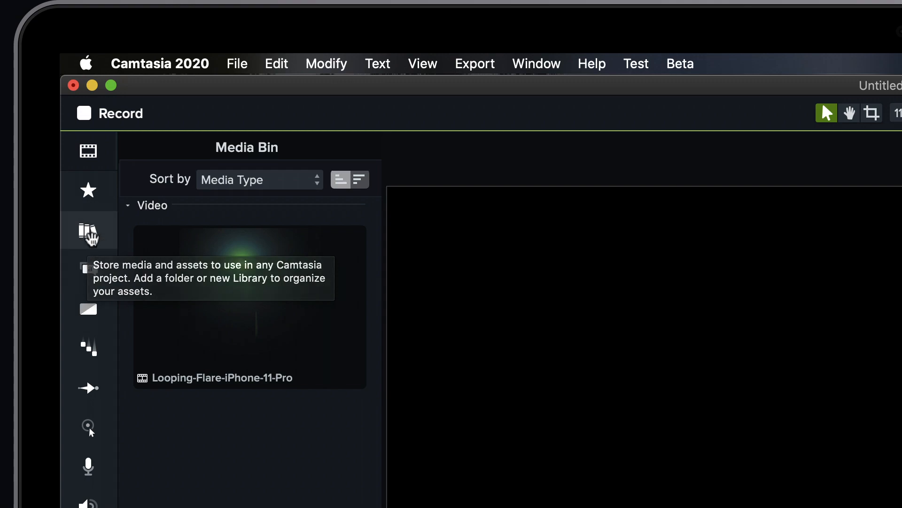
# From the BAScreenFrames library's iPhone folder, add 03-iPhone-11-Pro-Max-Realistic-Portrait to the start of Track 1
pyautogui.click(88, 237)
pyautogui.click(252, 189)
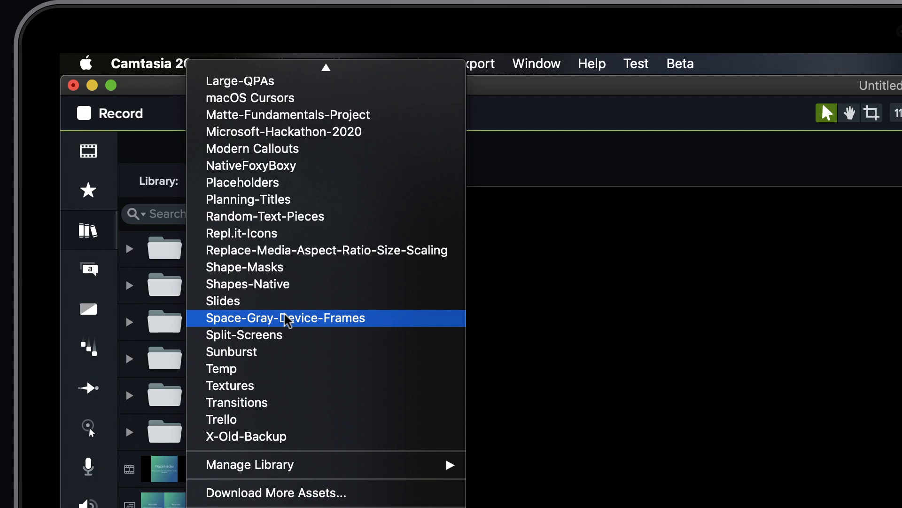
pyautogui.moveTo(332, 60)
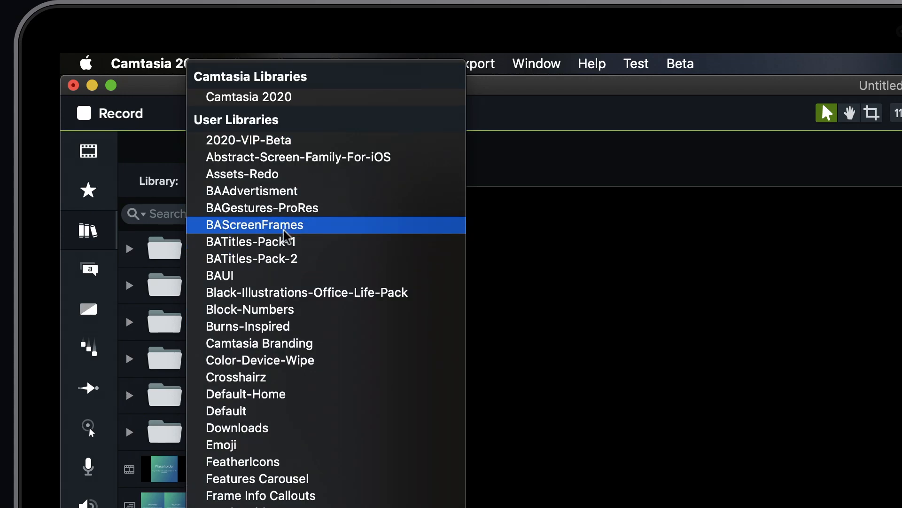
pyautogui.click(285, 228)
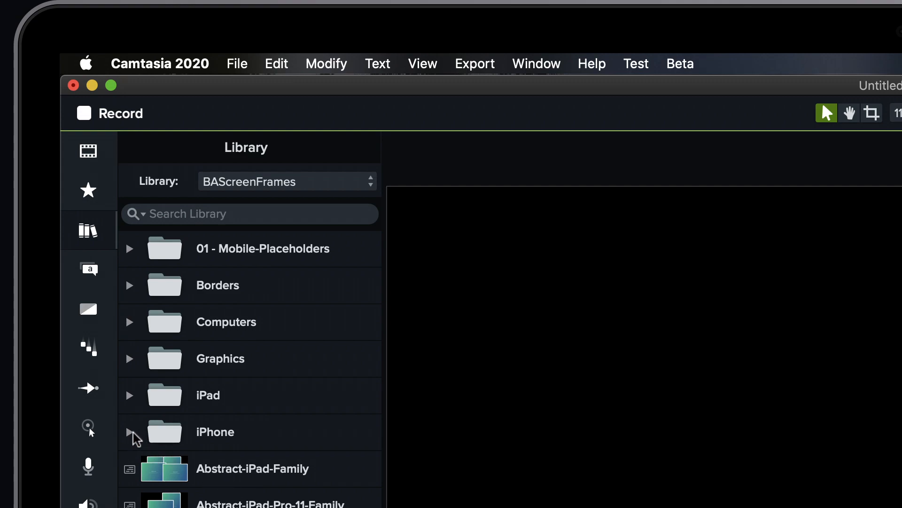
pyautogui.click(130, 431)
pyautogui.moveTo(197, 306); pyautogui.dragTo(198, 507)
pyautogui.moveTo(196, 353); pyautogui.dragTo(138, 384)
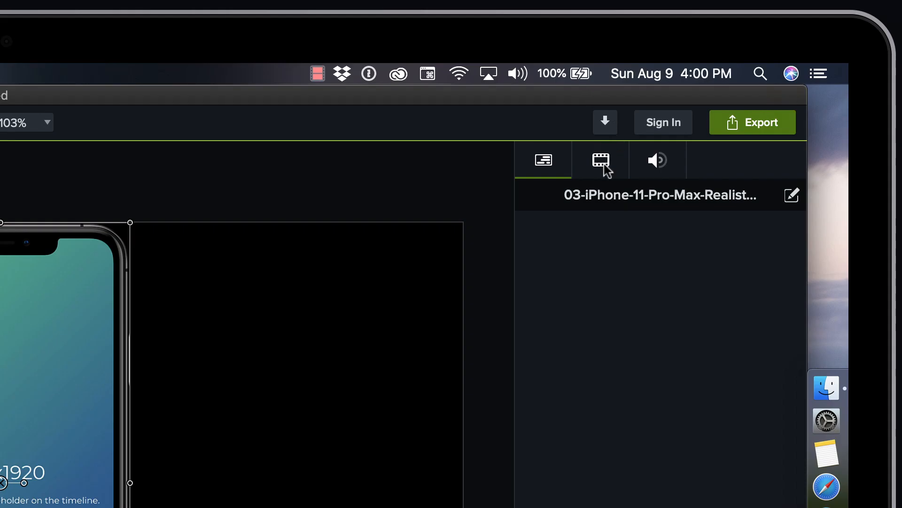
# Set the scale of the iPhone 11 Pro Max device frame to 100%
pyautogui.click(603, 163)
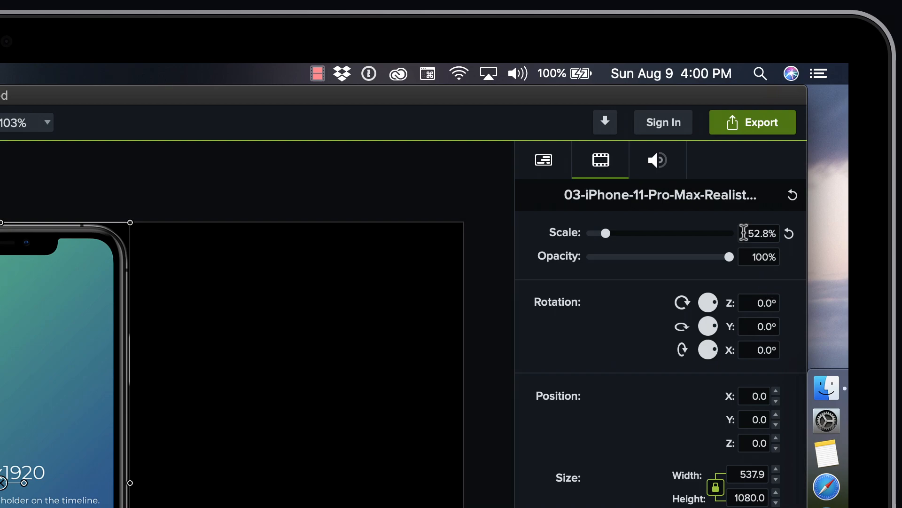
pyautogui.click(743, 233)
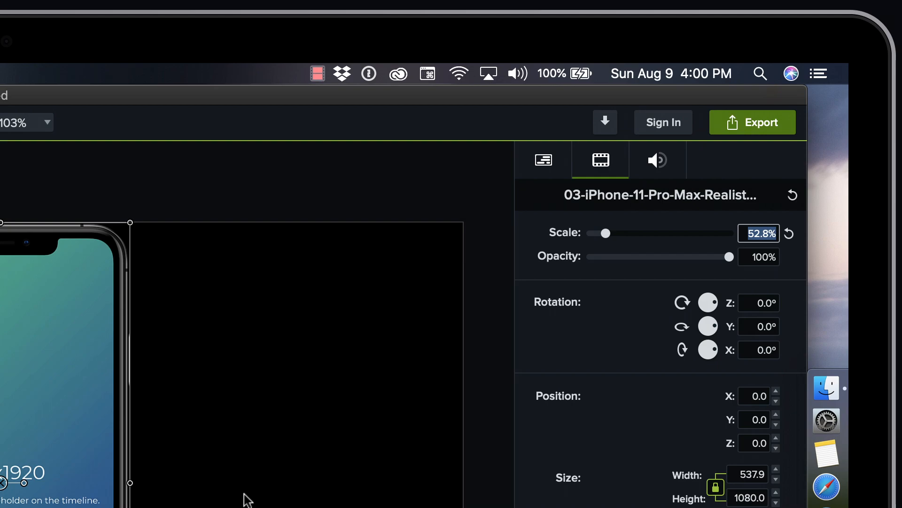
pyautogui.write('1')
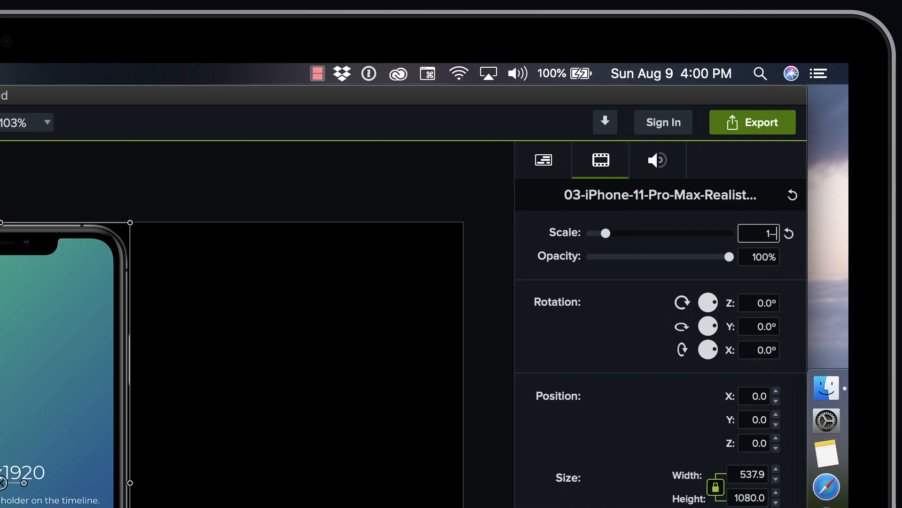
pyautogui.write('---')
pyautogui.press('BackSpace')
pyautogui.press('BackSpace')
pyautogui.write('00')
pyautogui.press('Return')
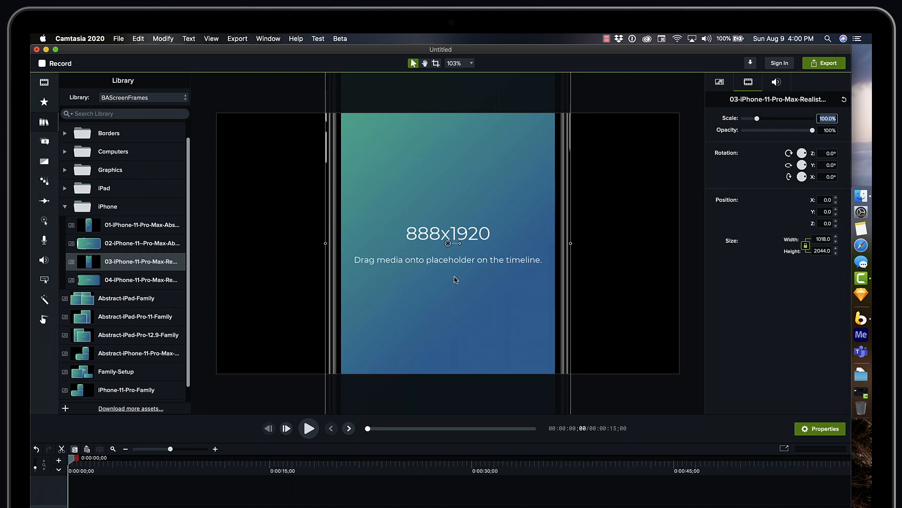
pyautogui.click(455, 285)
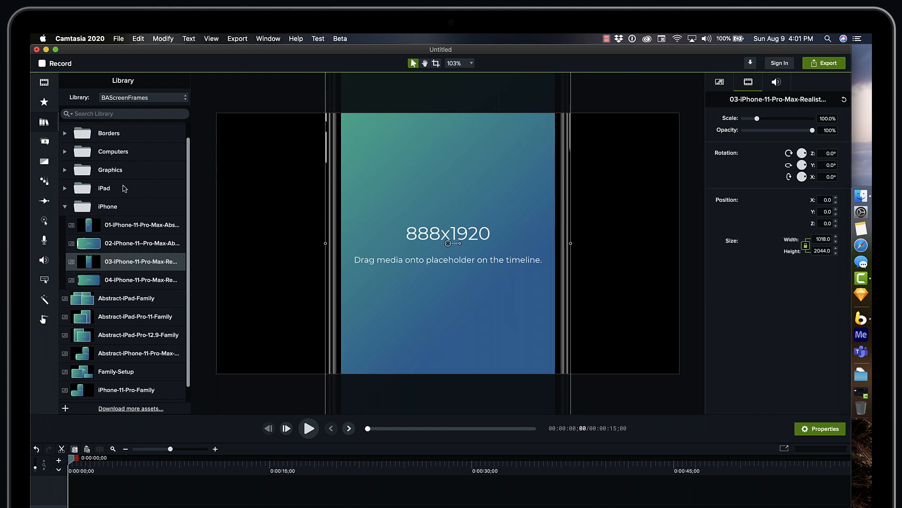
# Place the Looping-Flare-iPhone-11-Pro video from the project media at the start of Track 2, above the device frame
pyautogui.click(44, 83)
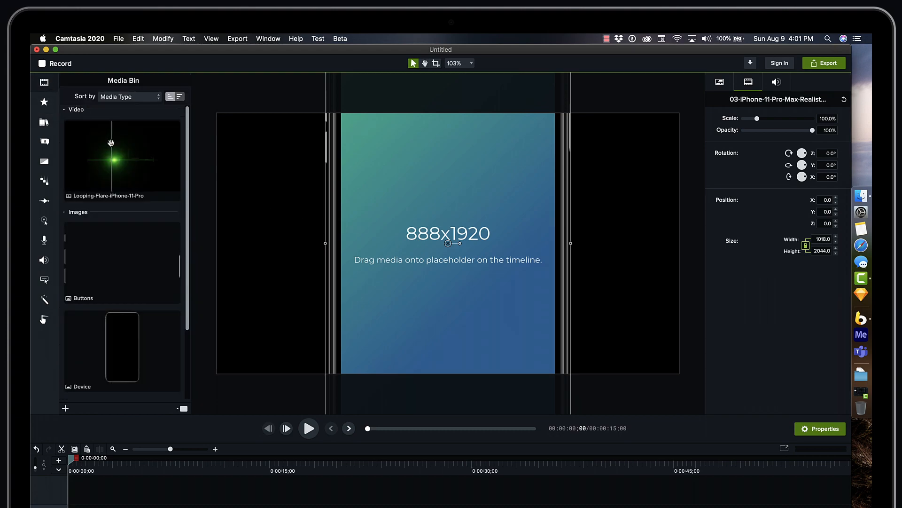
pyautogui.moveTo(113, 146); pyautogui.dragTo(76, 507)
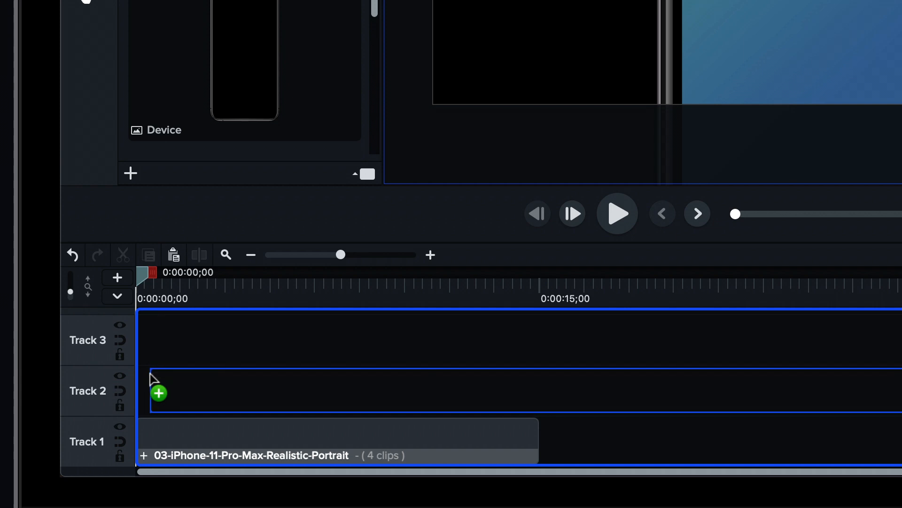
pyautogui.moveTo(150, 375); pyautogui.dragTo(141, 387)
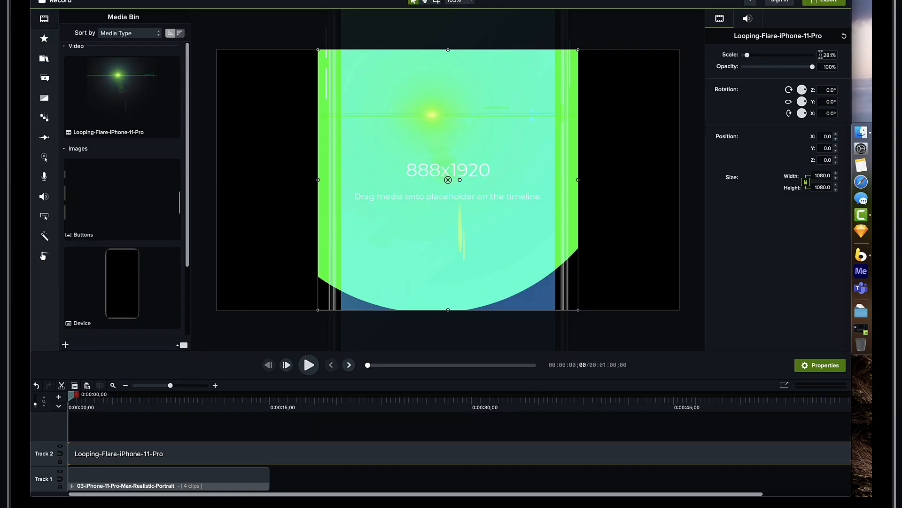
# Set the scale of the Looping-Flare-iPhone-11-Pro clip to 100%
pyautogui.click(830, 55)
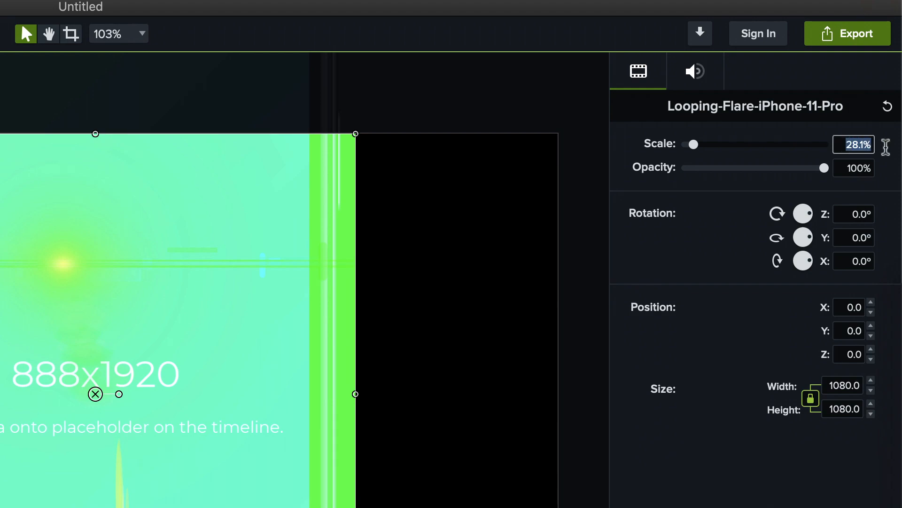
pyautogui.write('100')
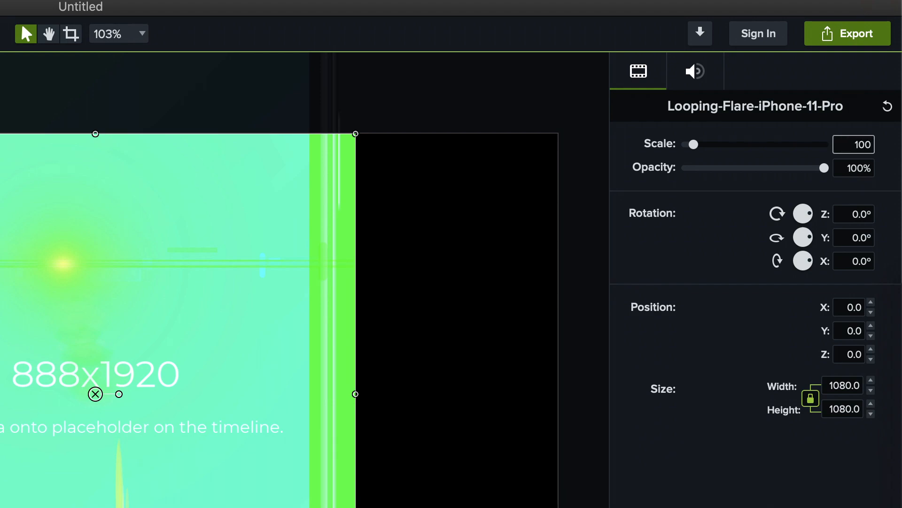
pyautogui.press('Return')
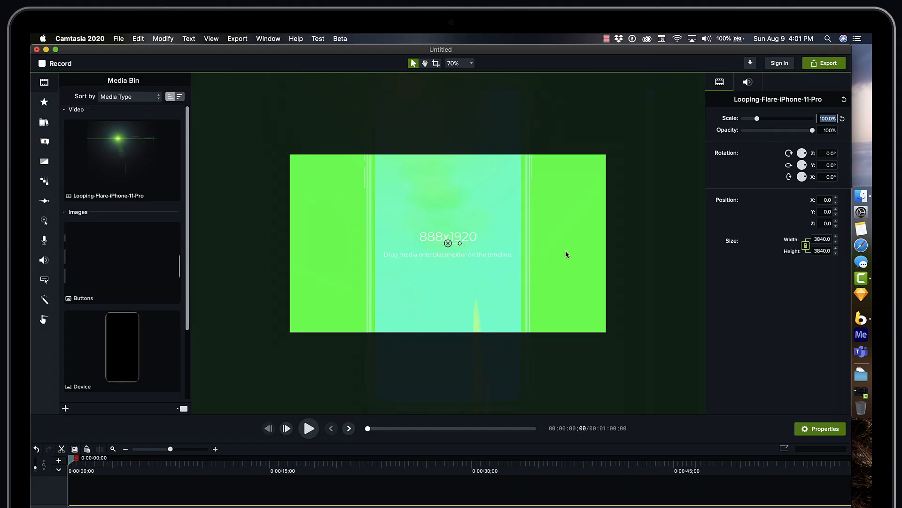
pyautogui.scroll(-5, 566, 254)
pyautogui.scroll(2, 566, 254)
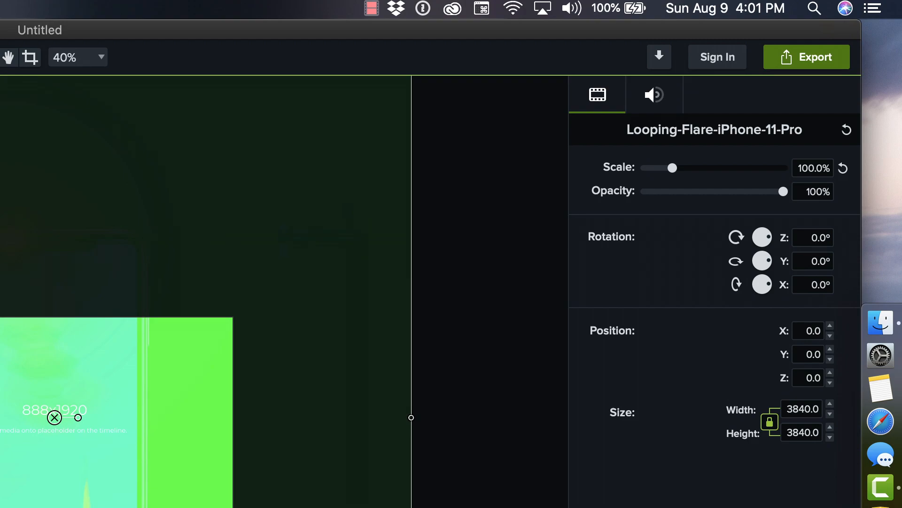
# Extend the device frame clip on Track 1 to end together with the flare clip at 0:01:00;00
pyautogui.click(188, 390)
pyautogui.moveTo(193, 386); pyautogui.dragTo(847, 383)
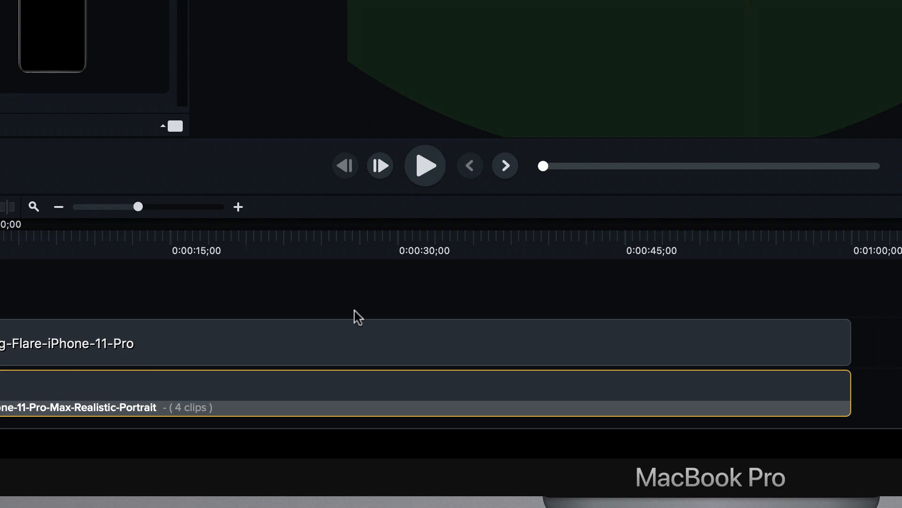
pyautogui.click(211, 282)
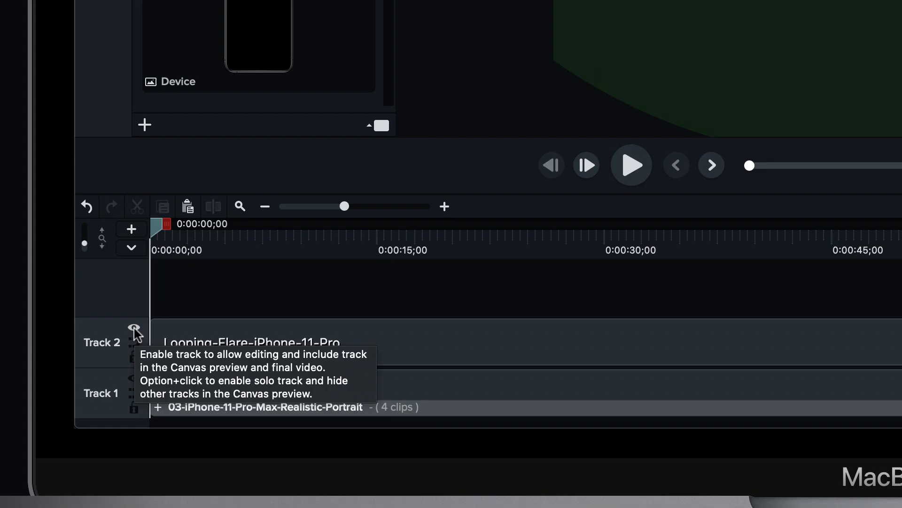
# Set Track 2's matte mode to Alpha and preview the flare revealing the device at 0:00:01;45
pyautogui.rightClick(60, 443)
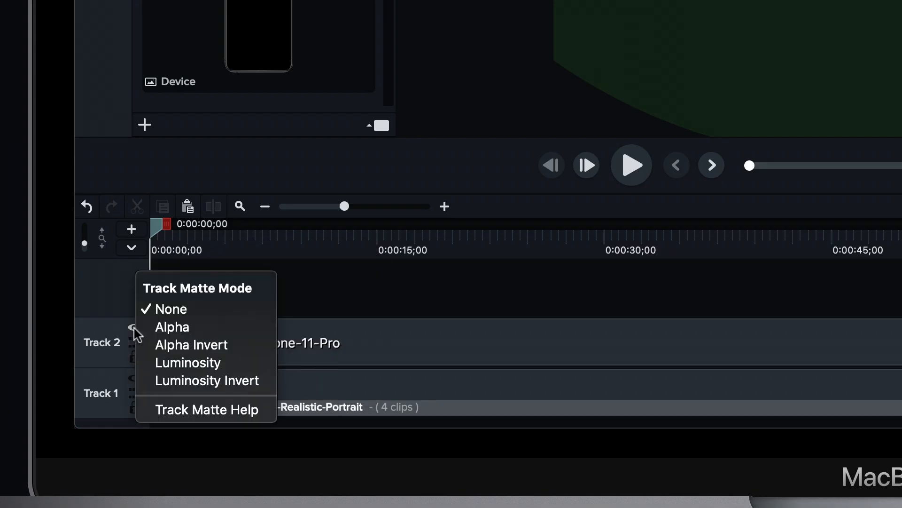
pyautogui.click(170, 329)
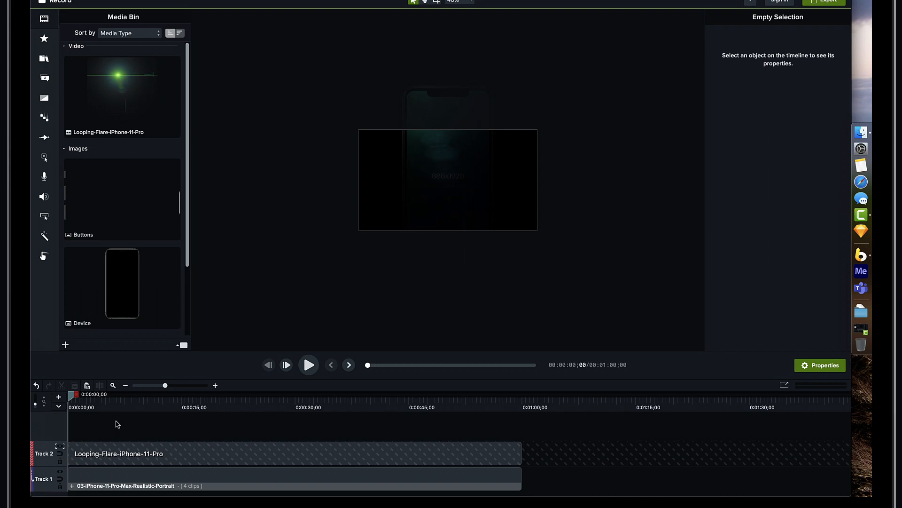
pyautogui.scroll(3, 279, 313)
pyautogui.scroll(1, 278, 313)
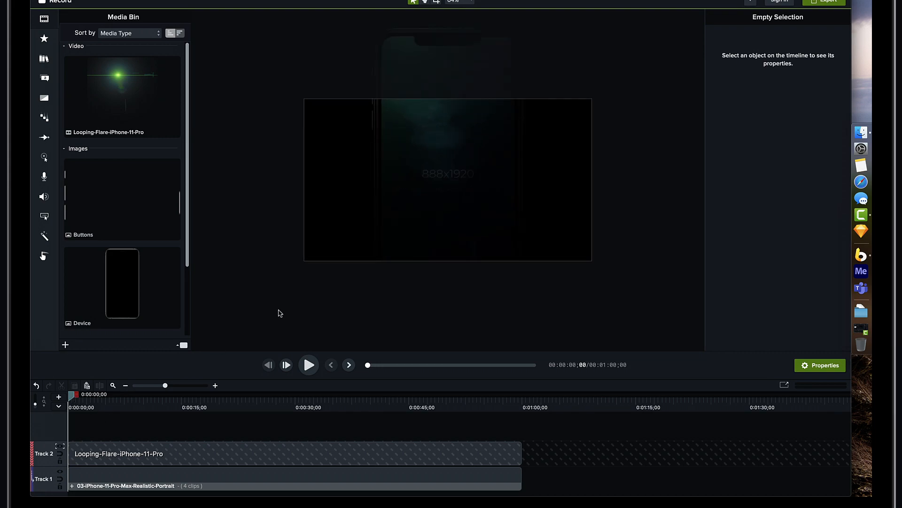
pyautogui.scroll(1, 279, 313)
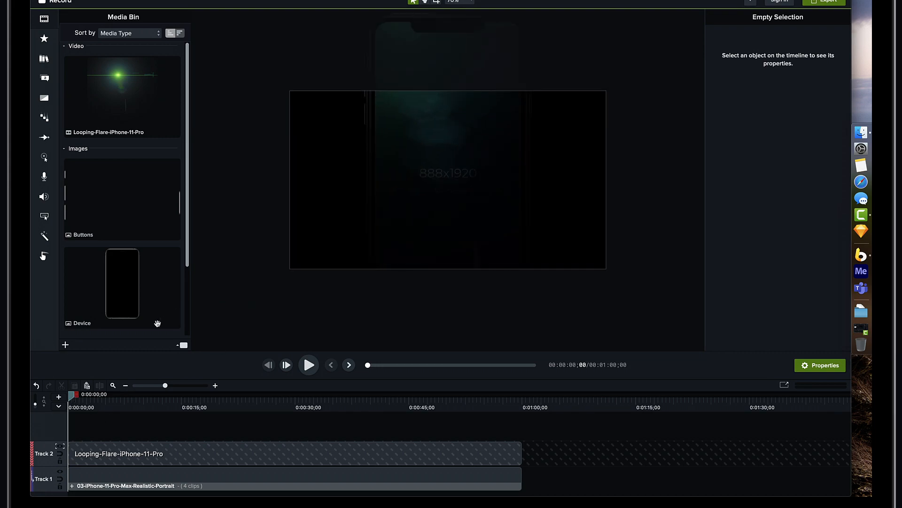
pyautogui.moveTo(72, 397); pyautogui.dragTo(85, 398)
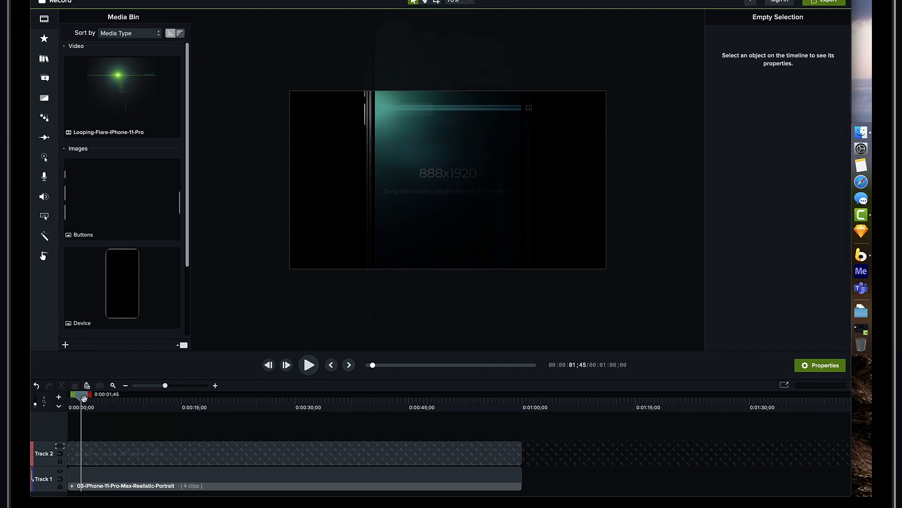
# Change the project dimensions to 4K UHD (3840x2160) and apply the settings
pyautogui.click(121, 460)
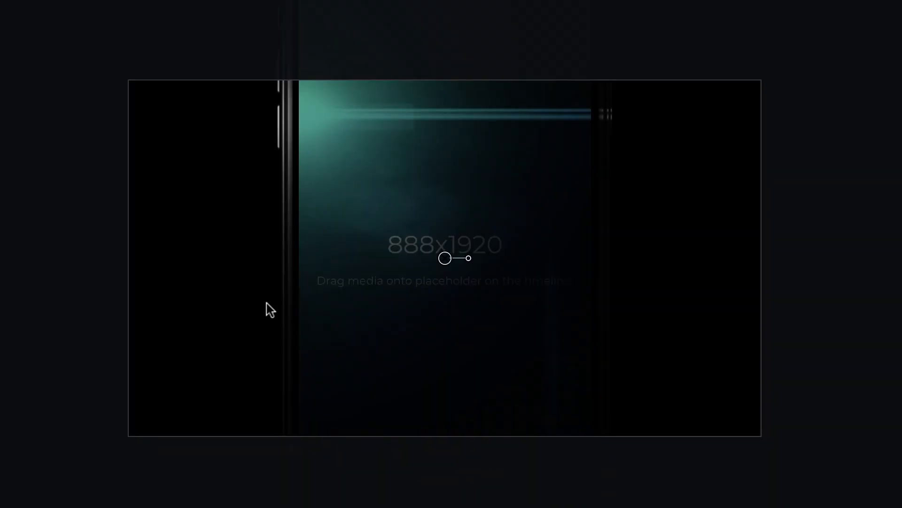
pyautogui.rightClick(198, 357)
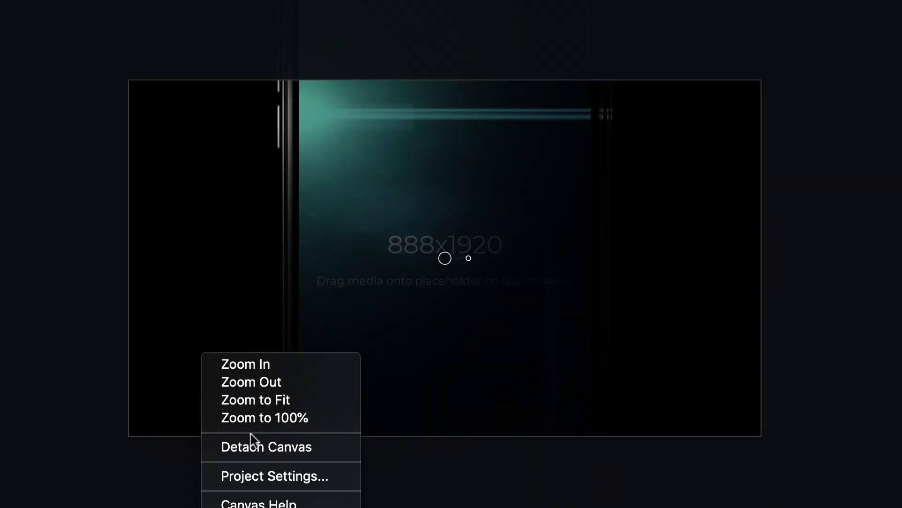
pyautogui.click(268, 476)
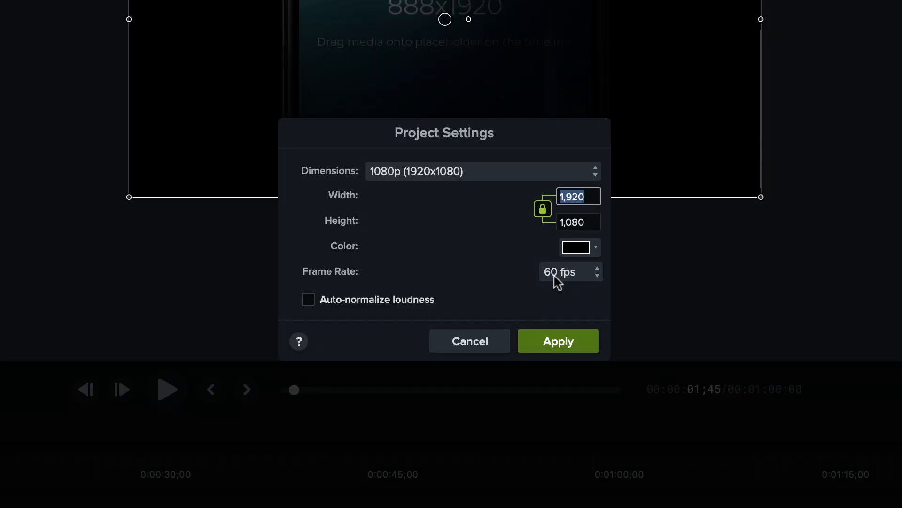
pyautogui.click(498, 171)
pyautogui.click(498, 157)
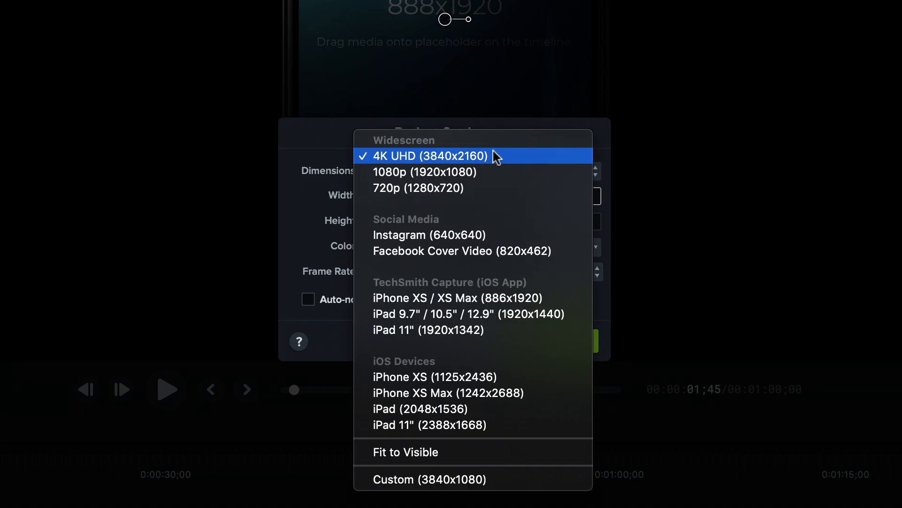
pyautogui.click(567, 339)
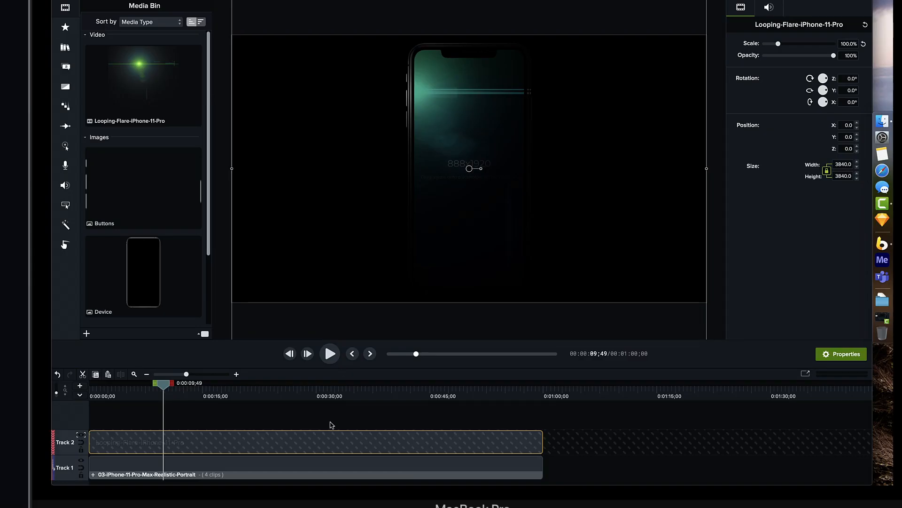
# Group the flare and device frame clips together and set Track 2's matte mode to None
pyautogui.moveTo(332, 421); pyautogui.dragTo(344, 467)
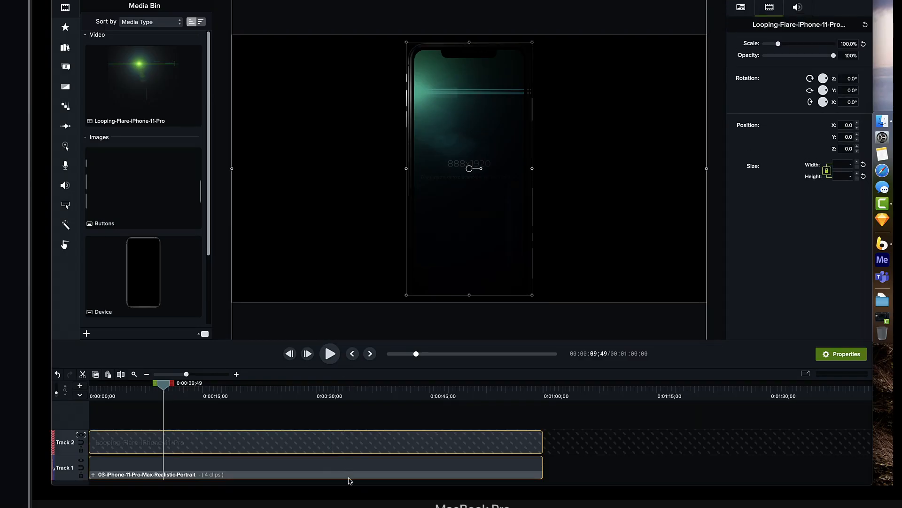
pyautogui.press('super+g')
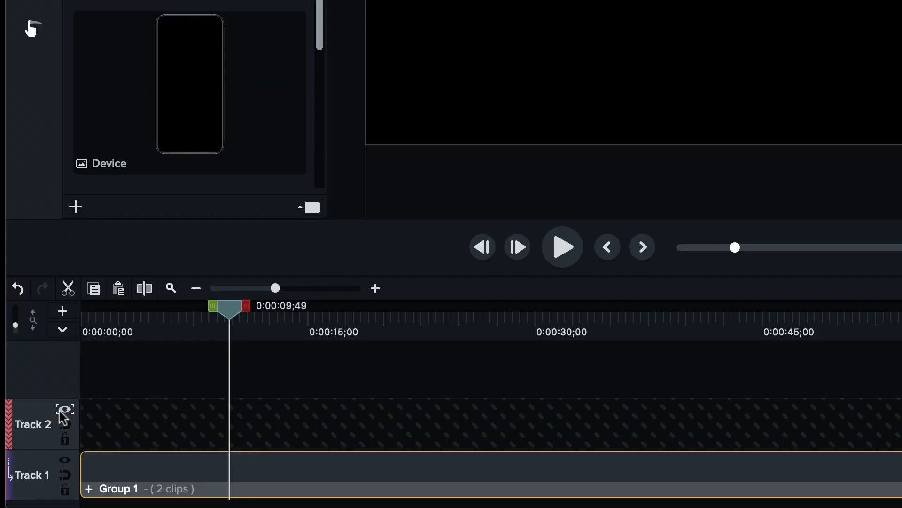
pyautogui.click(81, 434)
pyautogui.click(94, 397)
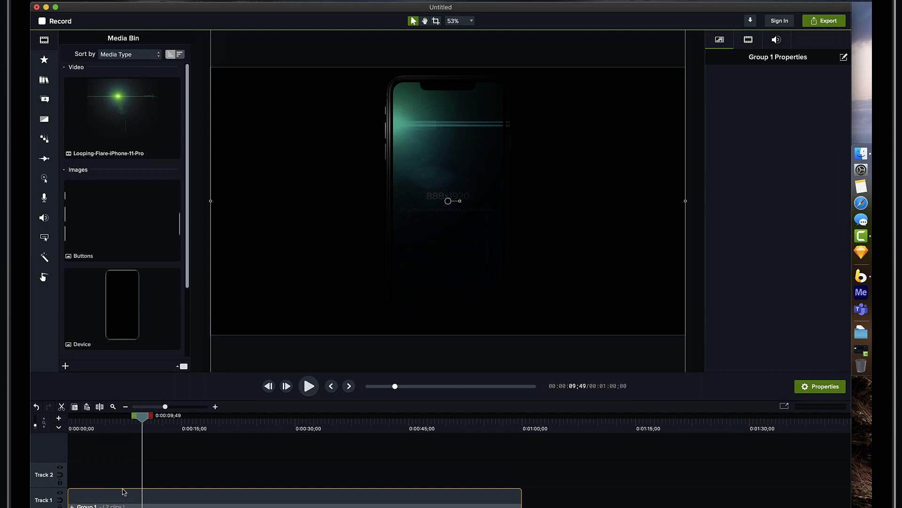
# Resize the group containing the flare and device frame to Visible Size
pyautogui.press('super+minus')
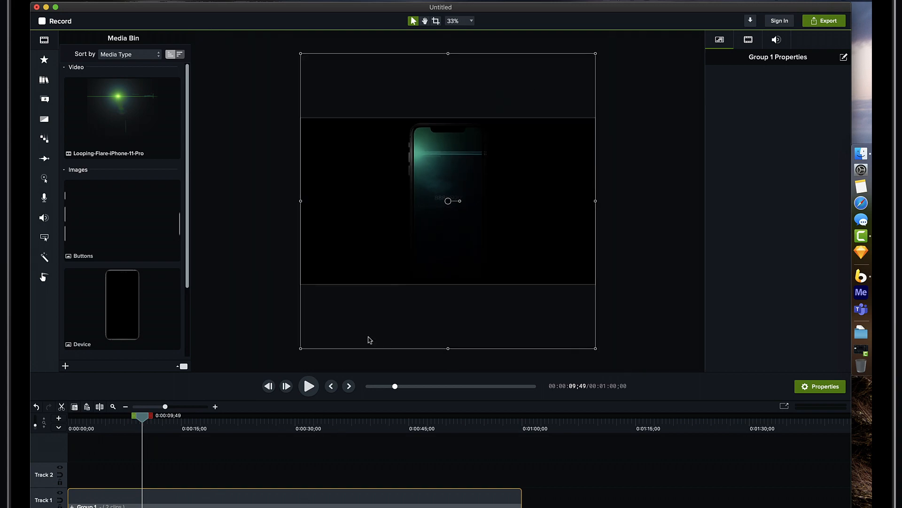
pyautogui.rightClick(290, 501)
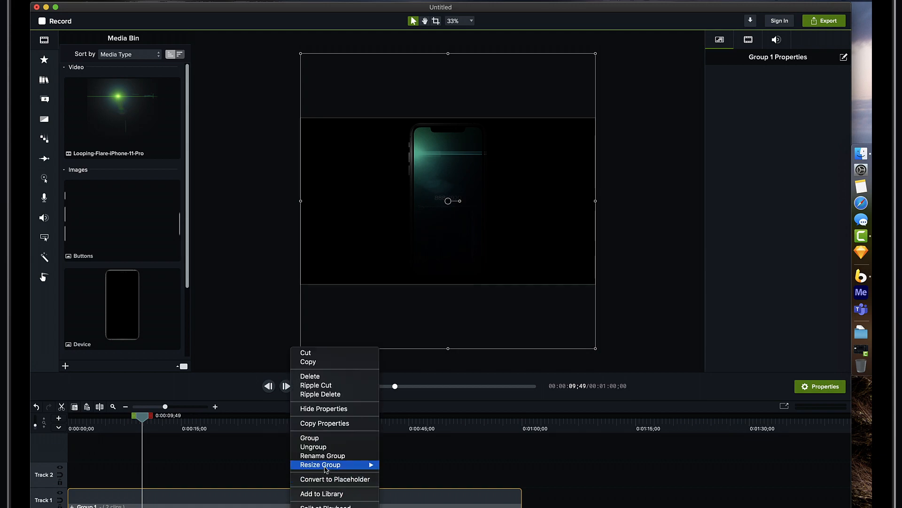
pyautogui.moveTo(366, 465)
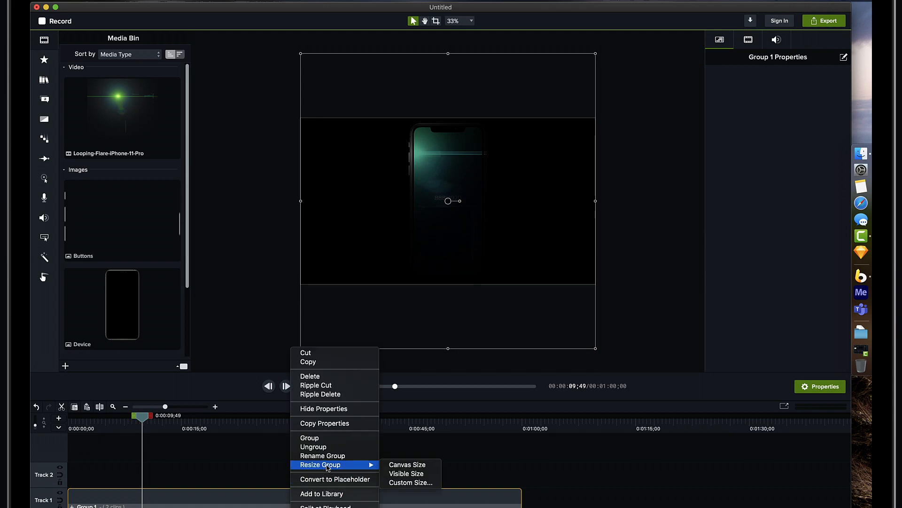
pyautogui.click(399, 474)
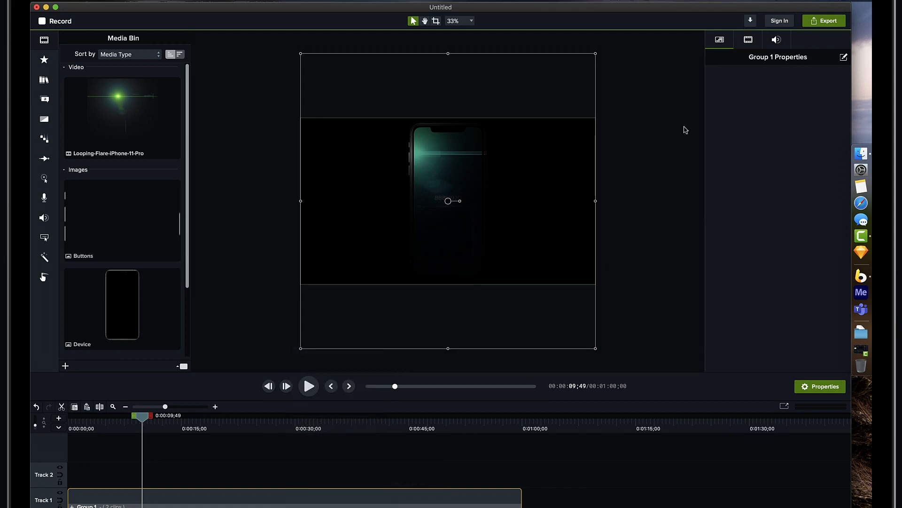
# Change the project dimensions to 1080p (1920x1080), apply the settings, and scrub the timeline to preview the enlarged device group
pyautogui.click(749, 41)
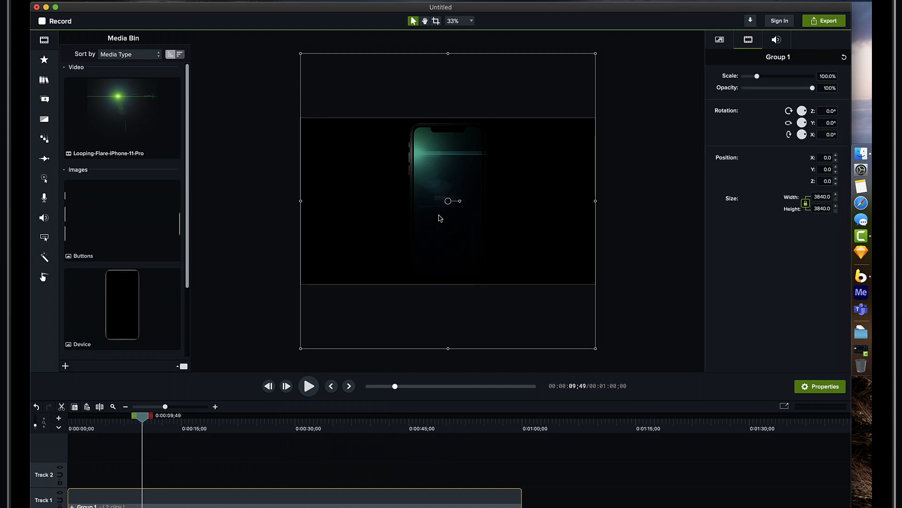
pyautogui.rightClick(355, 267)
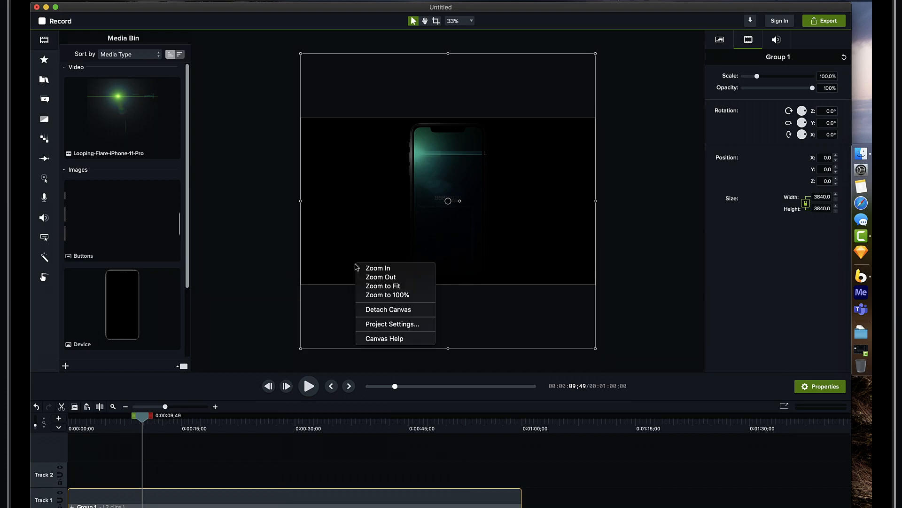
pyautogui.click(380, 325)
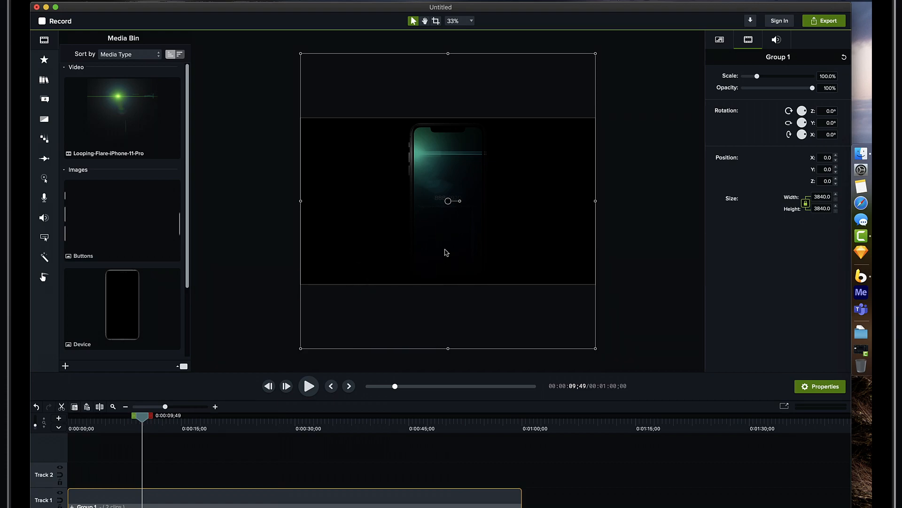
pyautogui.click(467, 279)
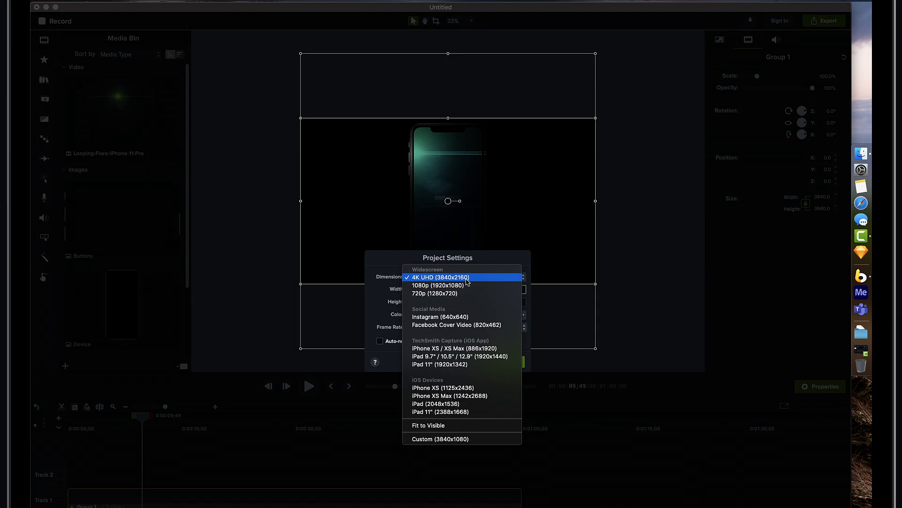
pyautogui.click(451, 285)
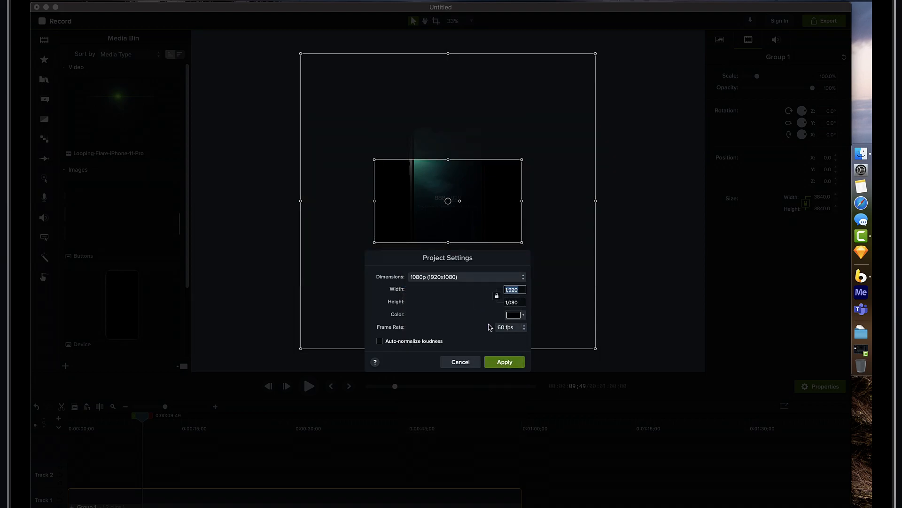
pyautogui.click(504, 363)
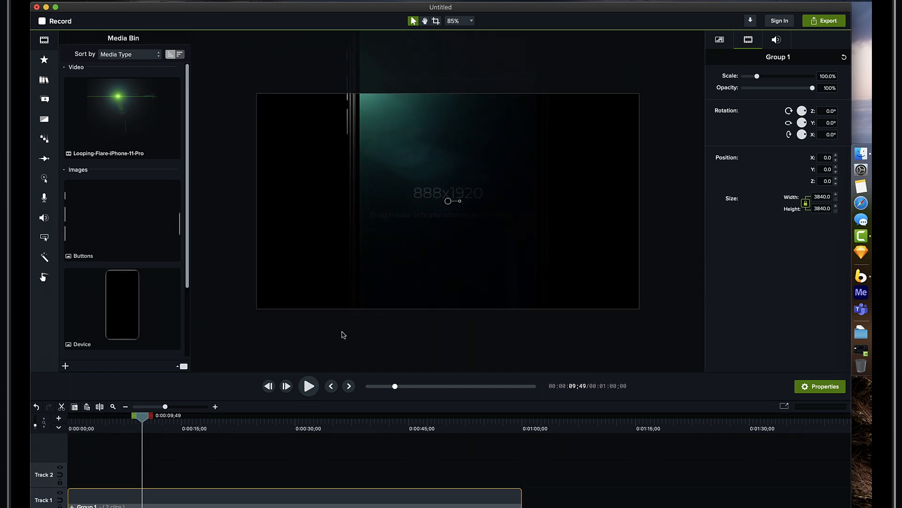
pyautogui.moveTo(147, 417); pyautogui.dragTo(128, 424)
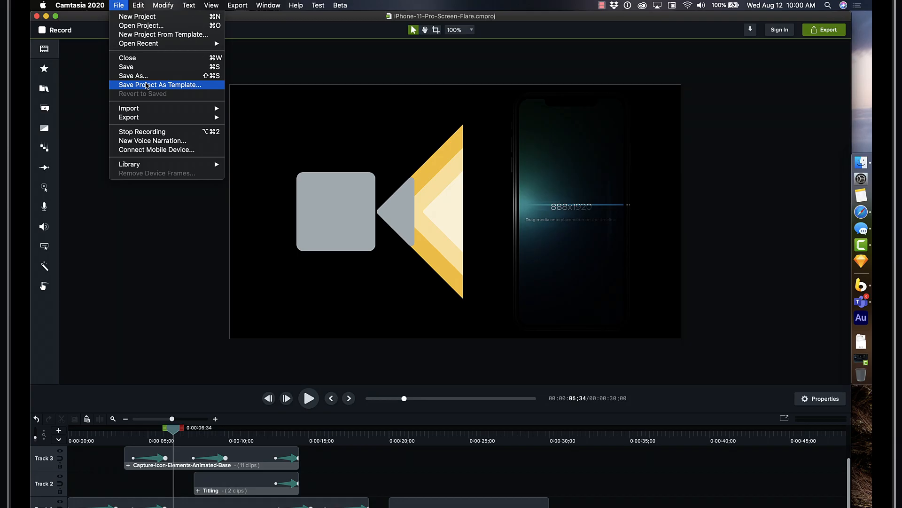
# Save the iPhone-11-Pro-Screen-Flare project as a template named iPhone-Flare
pyautogui.click(146, 84)
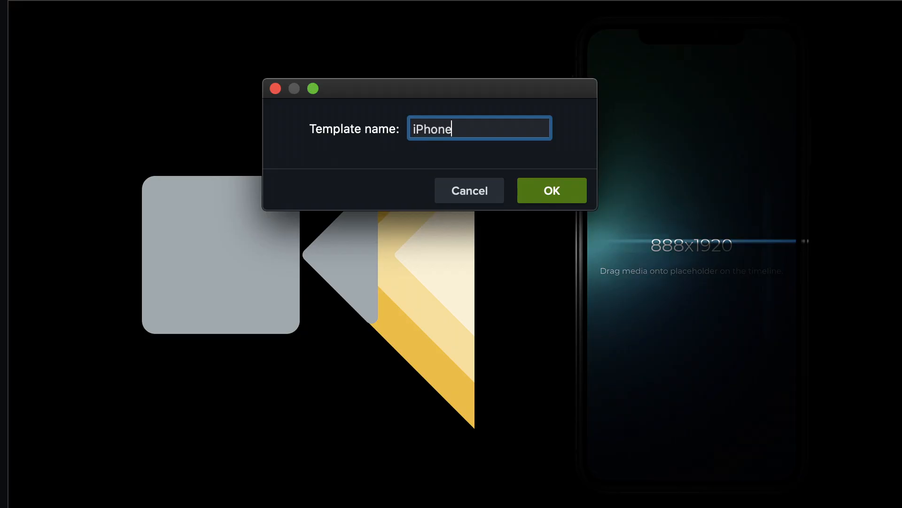
pyautogui.write('iPhone-Flar')
pyautogui.write('e')
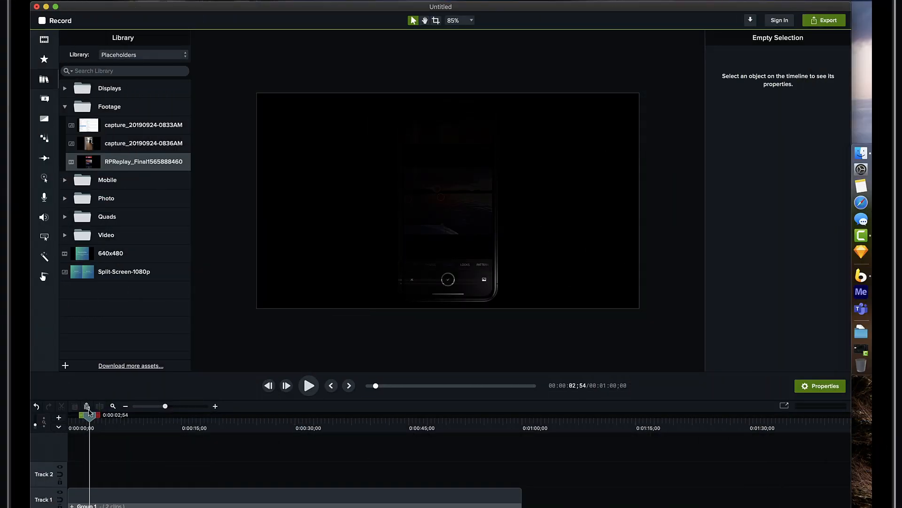
# Scrub the timeline from 0:00:02;54 to 0:00:06;24 to preview the flare revealing the phone with its screen footage
pyautogui.moveTo(89, 411); pyautogui.dragTo(114, 414)
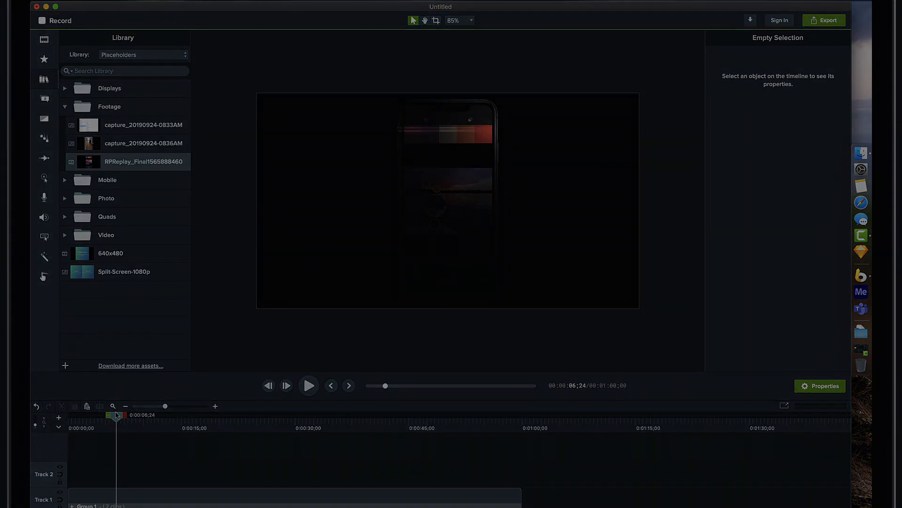